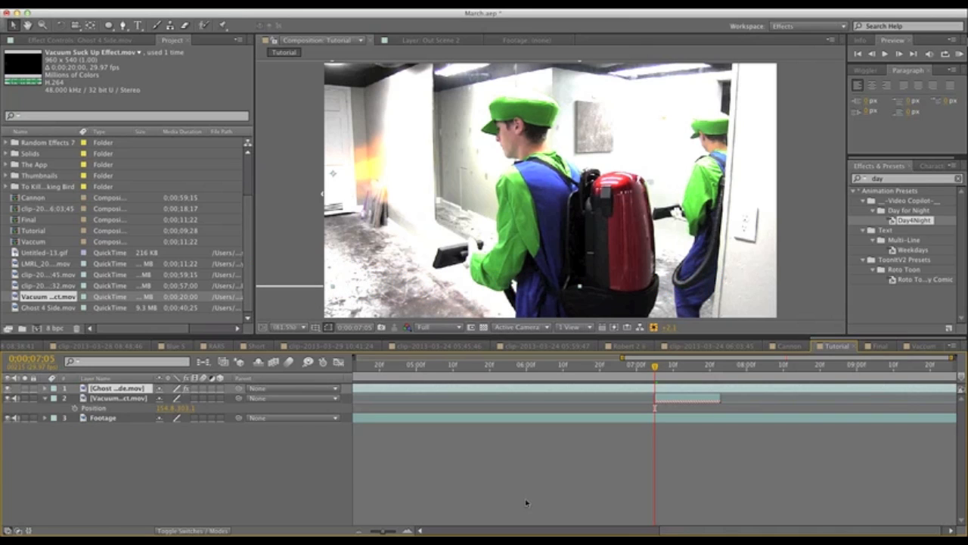
# - Preview the footage in the Tutorial composition and the finished vacuum effect in the Final composition up to 0;00;08;21
pyautogui.click(664, 371)
pyautogui.click(687, 376)
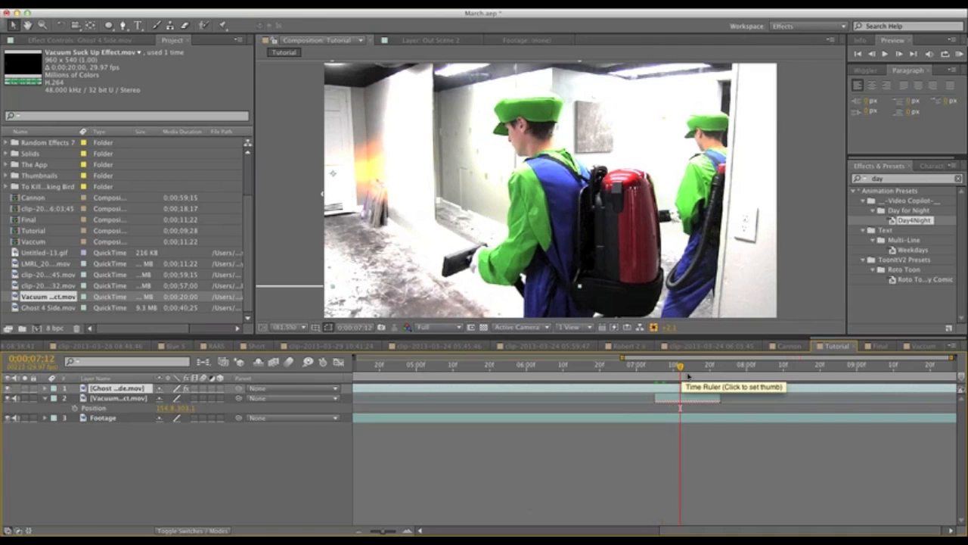
pyautogui.click(862, 348)
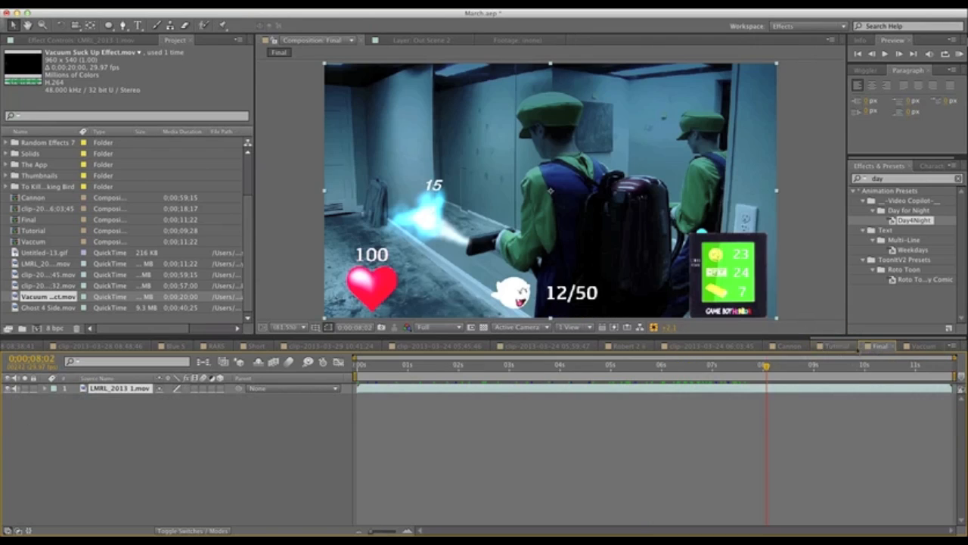
pyautogui.moveTo(599, 369); pyautogui.dragTo(799, 381)
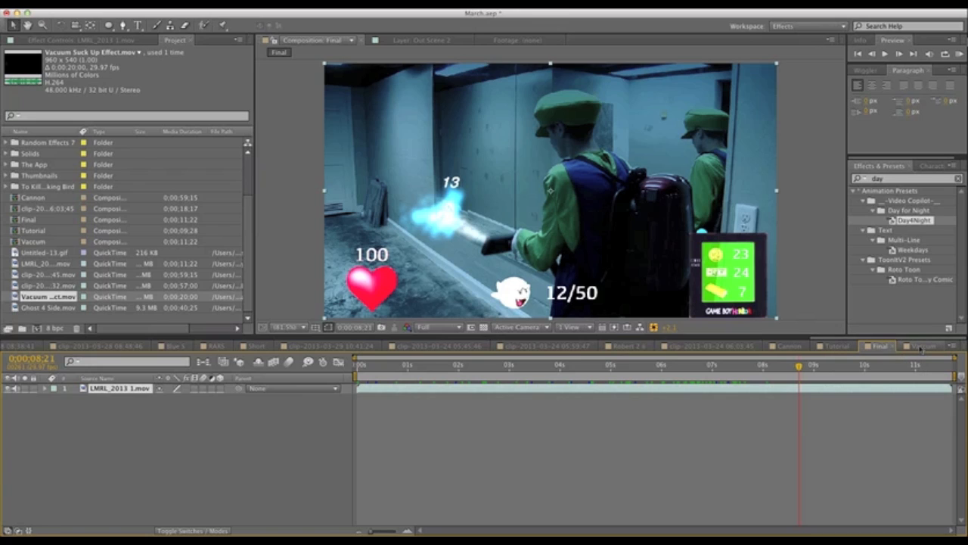
# - Create a new red solid named Vacuum in the empty Vaccum composition
pyautogui.click(921, 346)
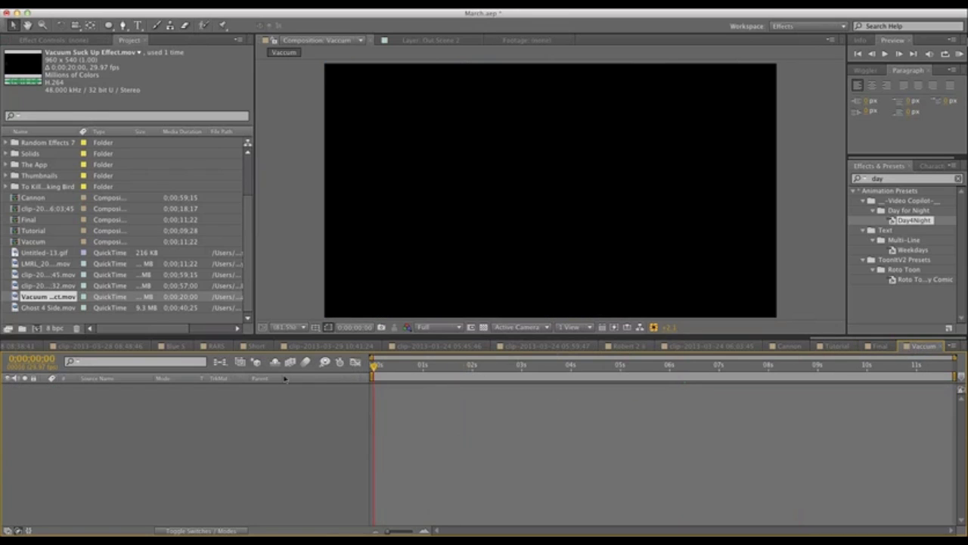
pyautogui.click(130, 2)
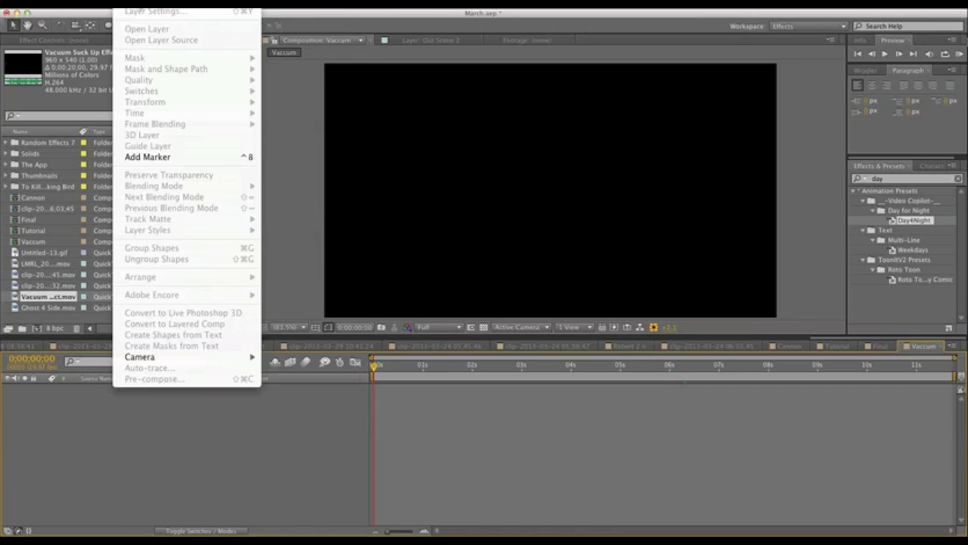
pyautogui.moveTo(139, 4)
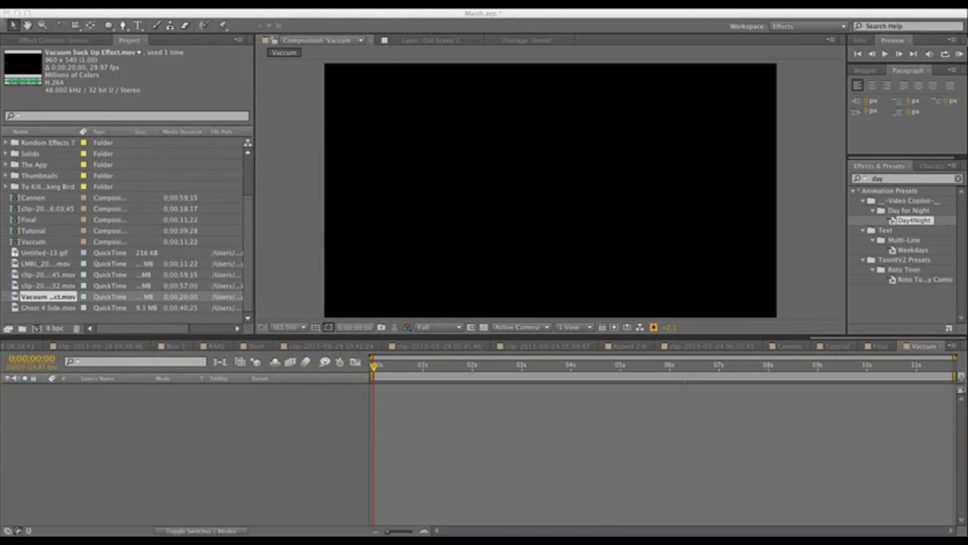
pyautogui.press('super+y')
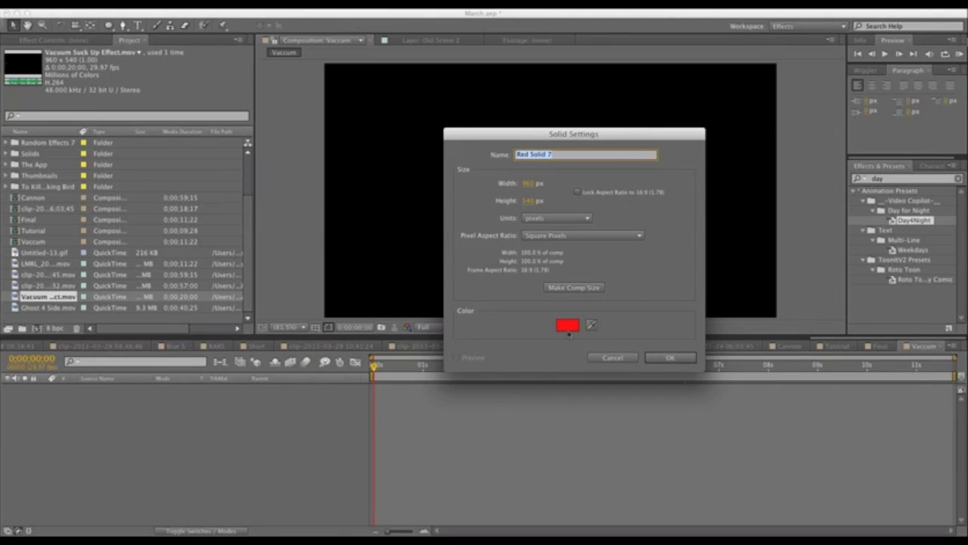
pyautogui.write('Vaccum')
pyautogui.press('BackSpace')
pyautogui.press('BackSpace')
pyautogui.press('BackSpace')
pyautogui.write('uum')
pyautogui.press('Return')
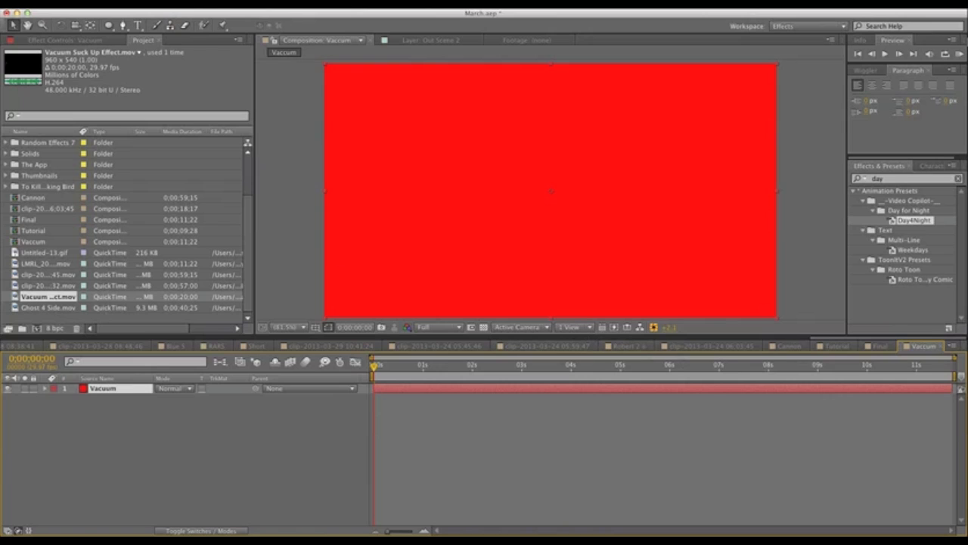
# - Apply the Particle Playground and Fast Blur effects to the Vacuum solid
pyautogui.click(160, 3)
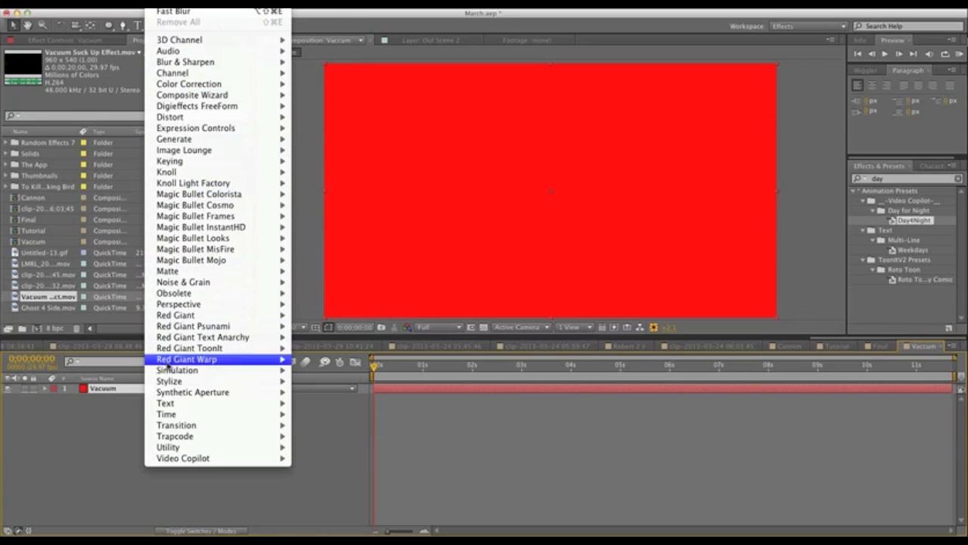
pyautogui.moveTo(179, 369)
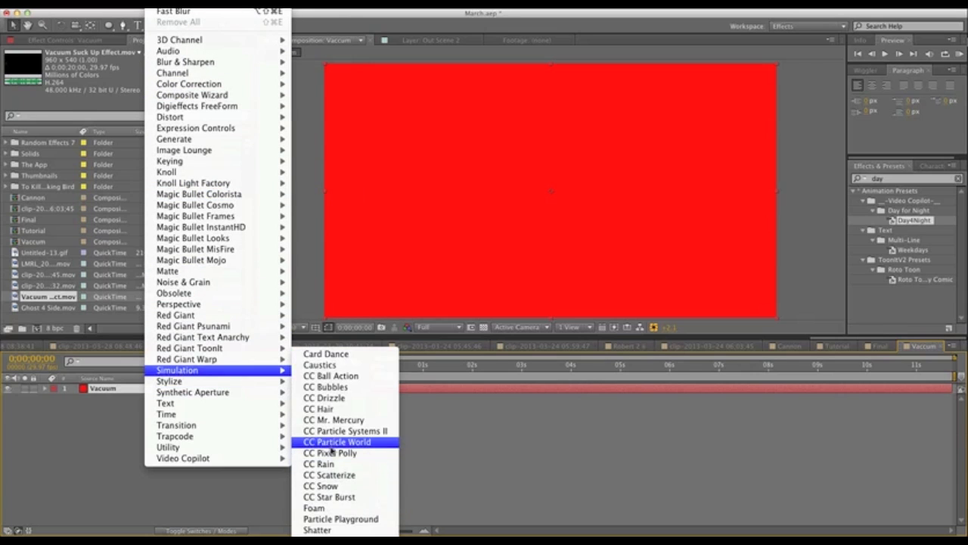
pyautogui.click(334, 518)
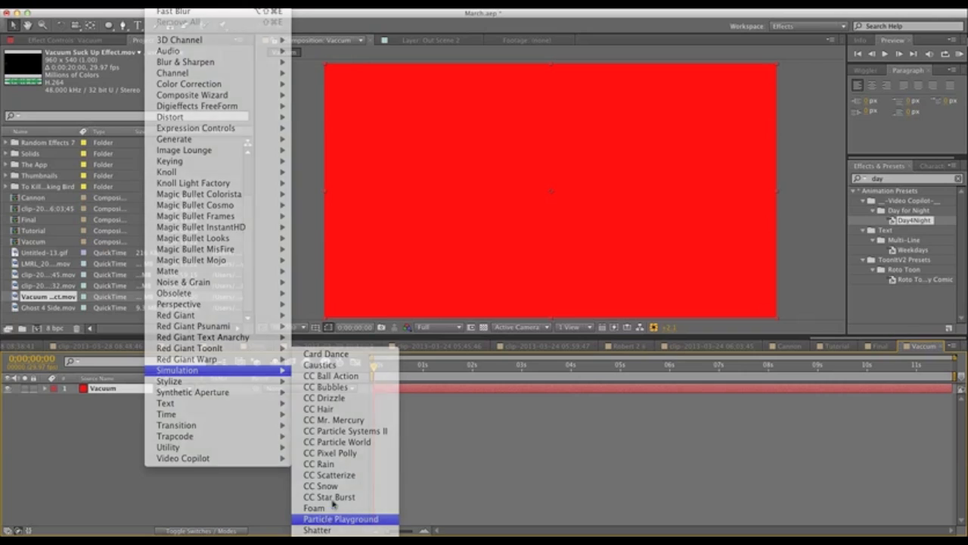
pyautogui.click(160, 4)
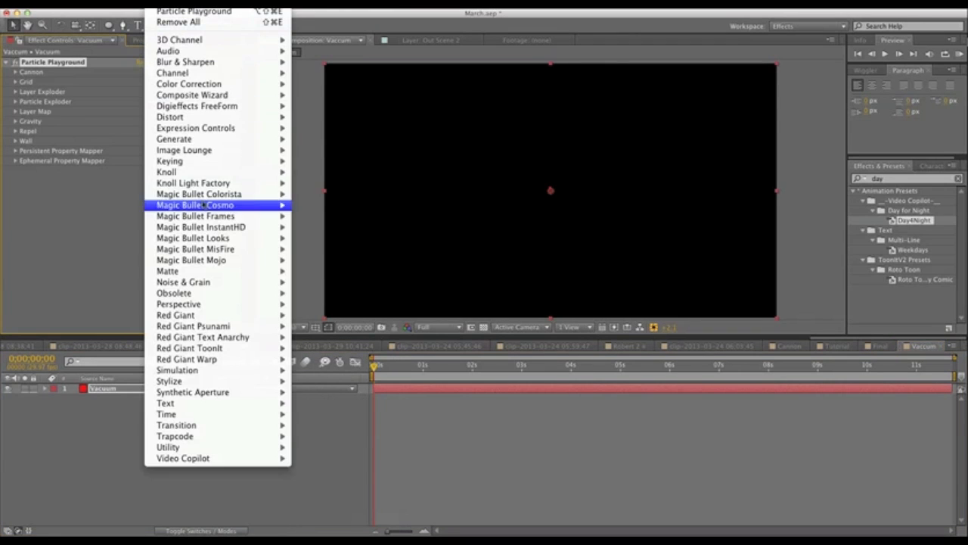
pyautogui.moveTo(206, 62)
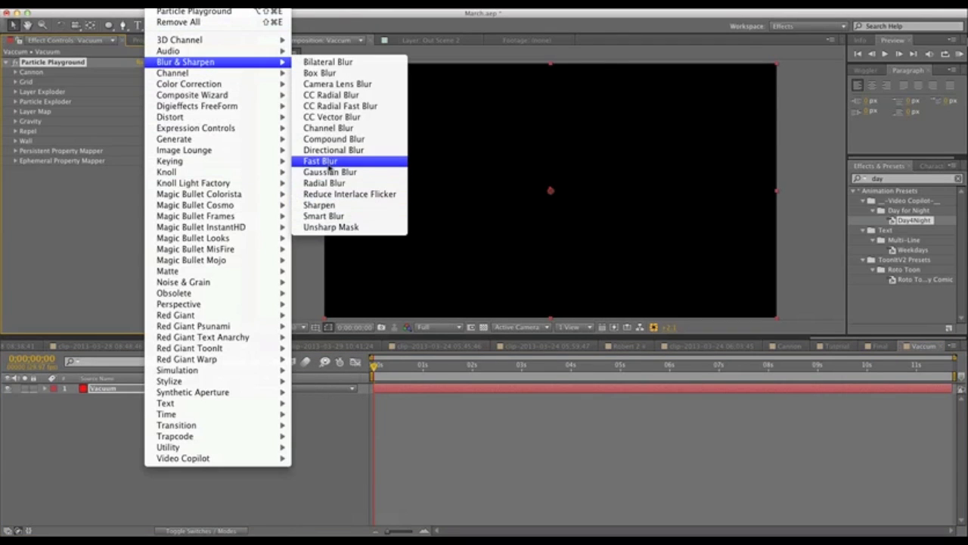
pyautogui.click(321, 161)
# - Lower Particle Playground's gravity force to 17, judging the particles at 0;00;03;20
pyautogui.click(16, 72)
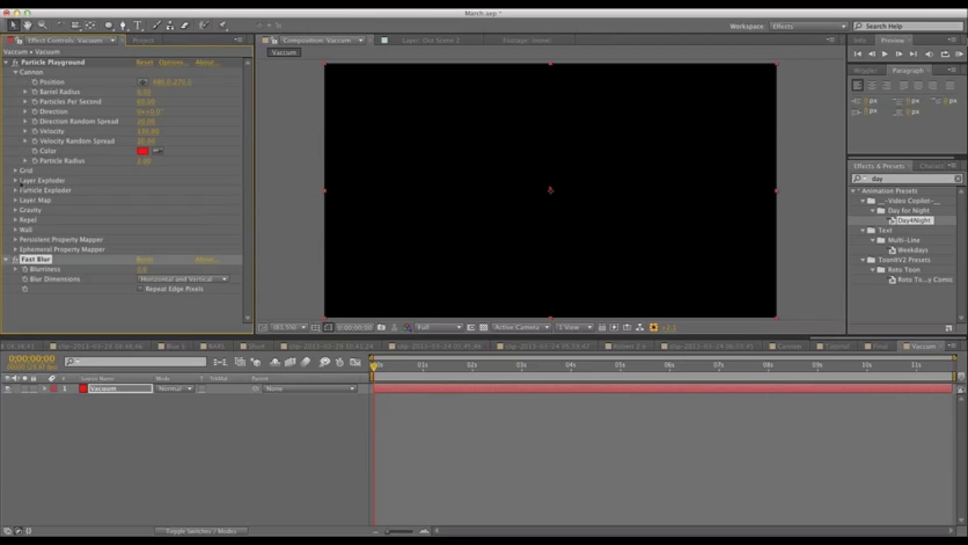
pyautogui.click(16, 210)
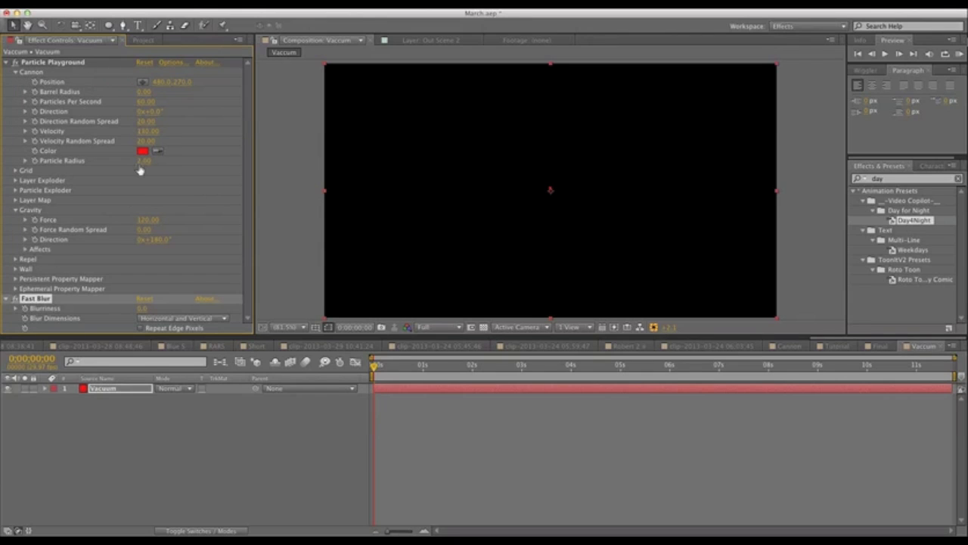
pyautogui.click(554, 369)
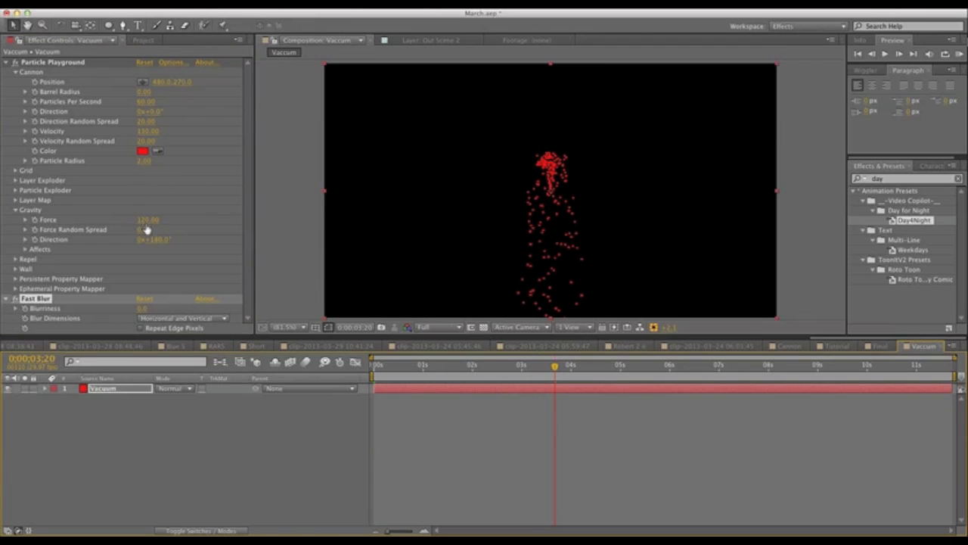
pyautogui.moveTo(146, 220)
pyautogui.mouseDown()
pyautogui.moveTo(102, 222)
pyautogui.moveTo(128, 221)
pyautogui.mouseUp()
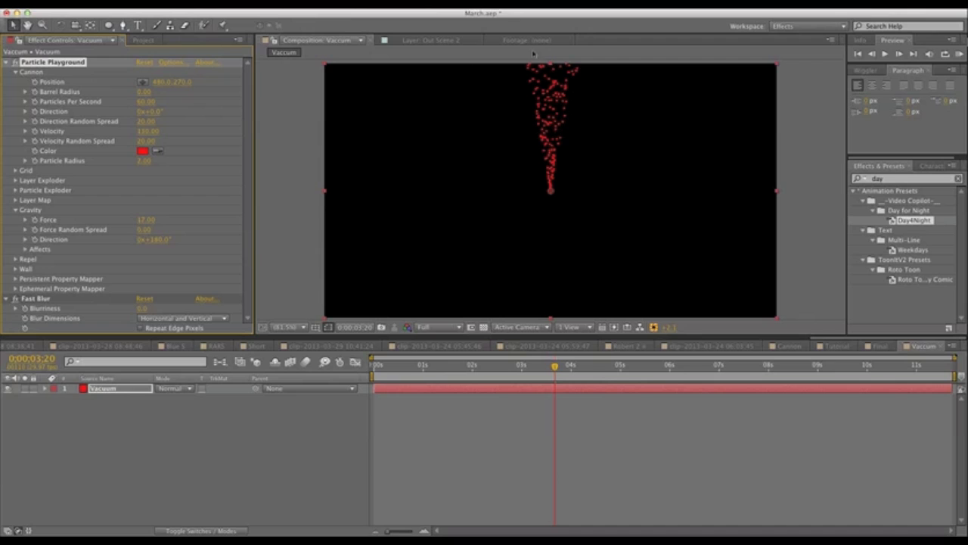
# - Reposition the particle cannon to the bottom centre of the frame at about 479.8, 517.9 and check the stream at 0;00;06;29
pyautogui.click(552, 261)
pyautogui.moveTo(552, 261); pyautogui.dragTo(551, 308)
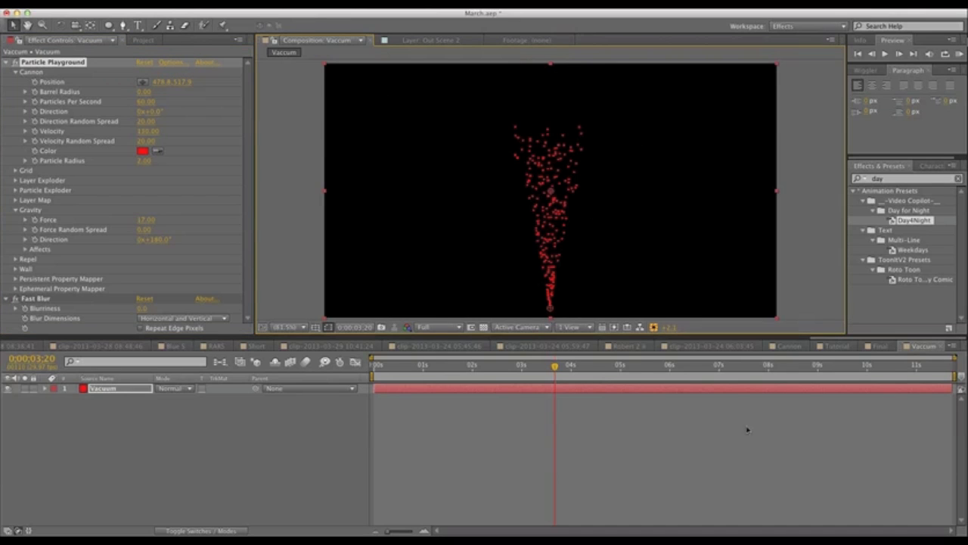
pyautogui.click(718, 367)
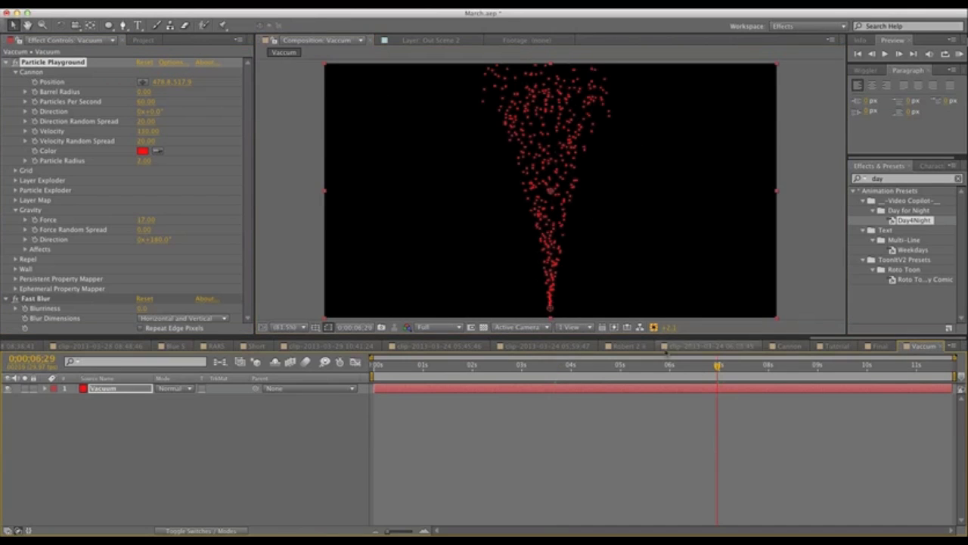
# - Change the cannon's particle color to a neutral light grey
pyautogui.click(144, 152)
pyautogui.moveTo(701, 347); pyautogui.dragTo(565, 378)
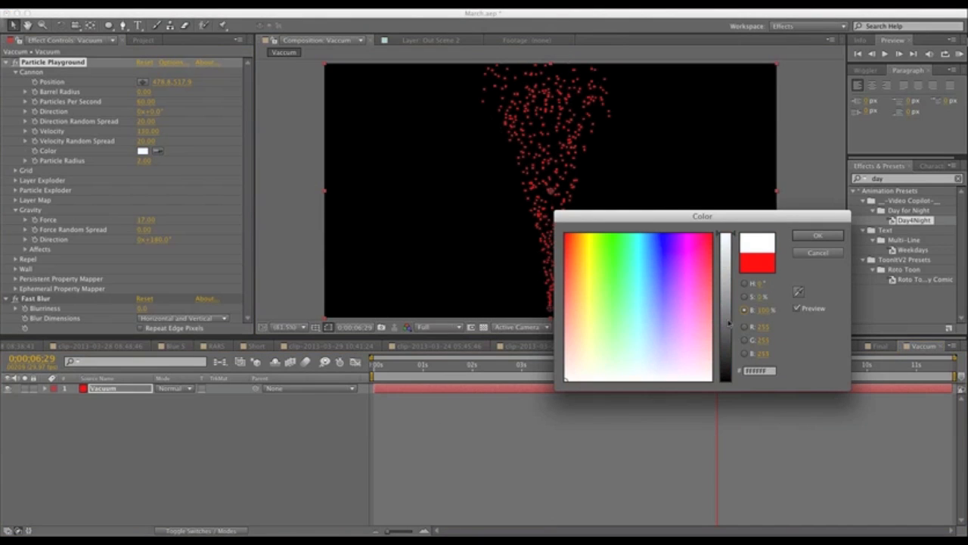
pyautogui.click(727, 294)
pyautogui.click(818, 235)
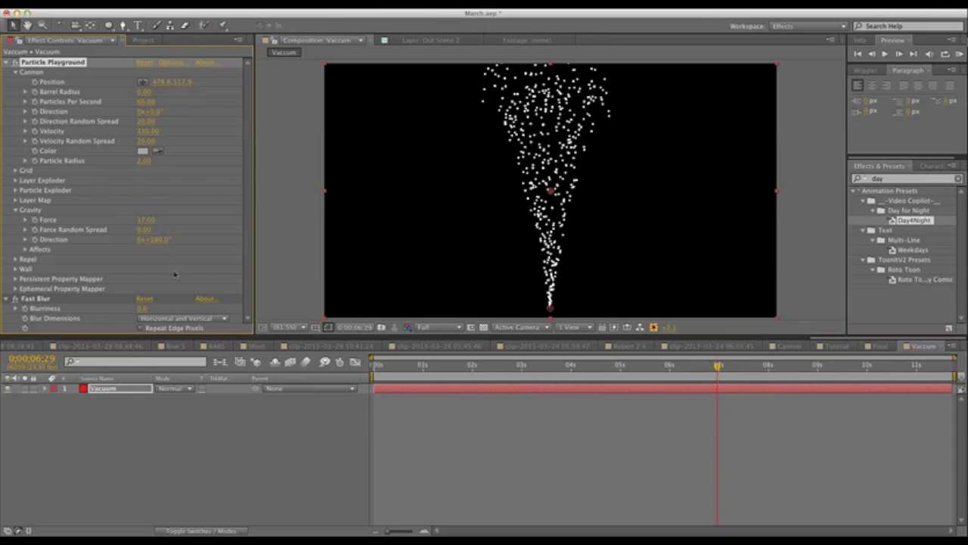
# - Set the Fast Blur blurriness to 20 and the cannon's particle radius to 3
pyautogui.click(143, 308)
pyautogui.write('20')
pyautogui.press('Return')
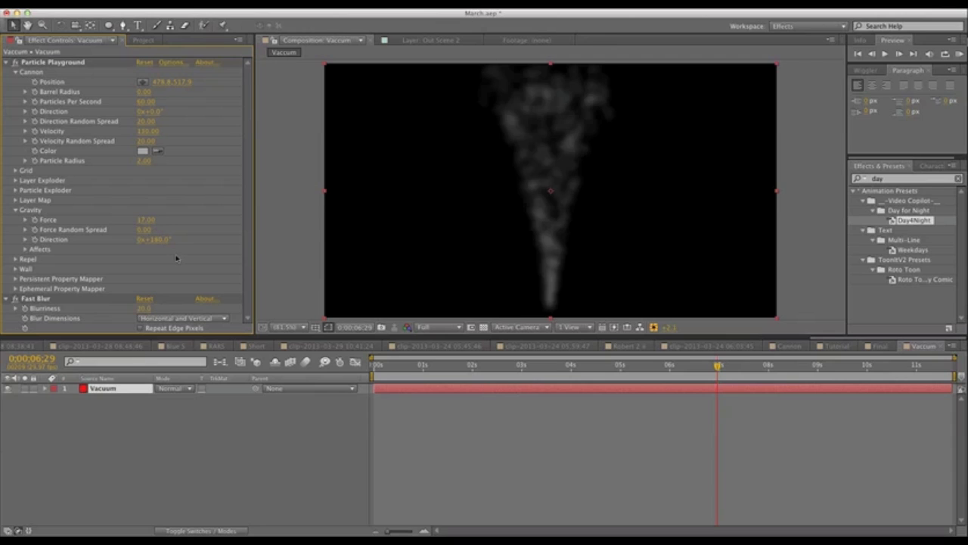
pyautogui.click(144, 160)
pyautogui.write('3')
pyautogui.press('Return')
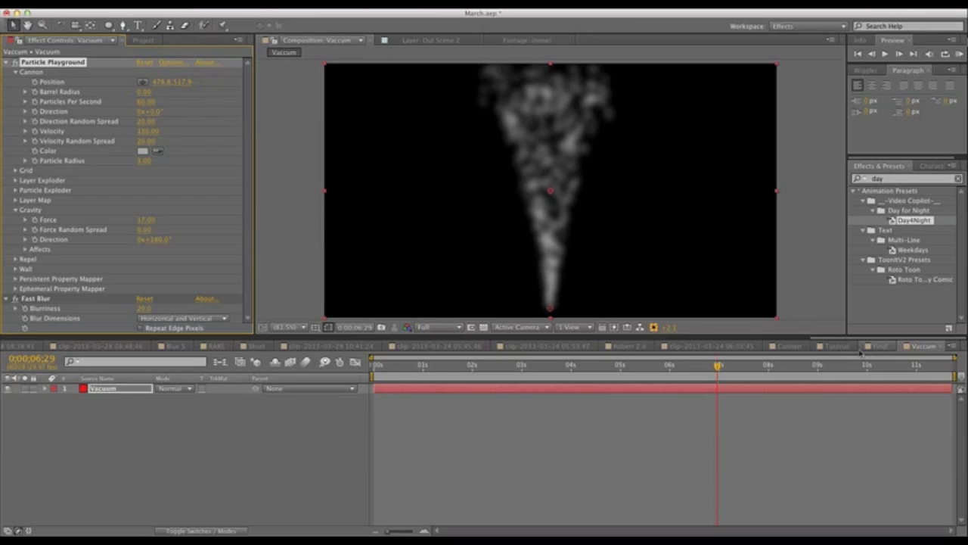
# - Delete the existing vacuum effect clip layer from the Tutorial composition
pyautogui.click(837, 346)
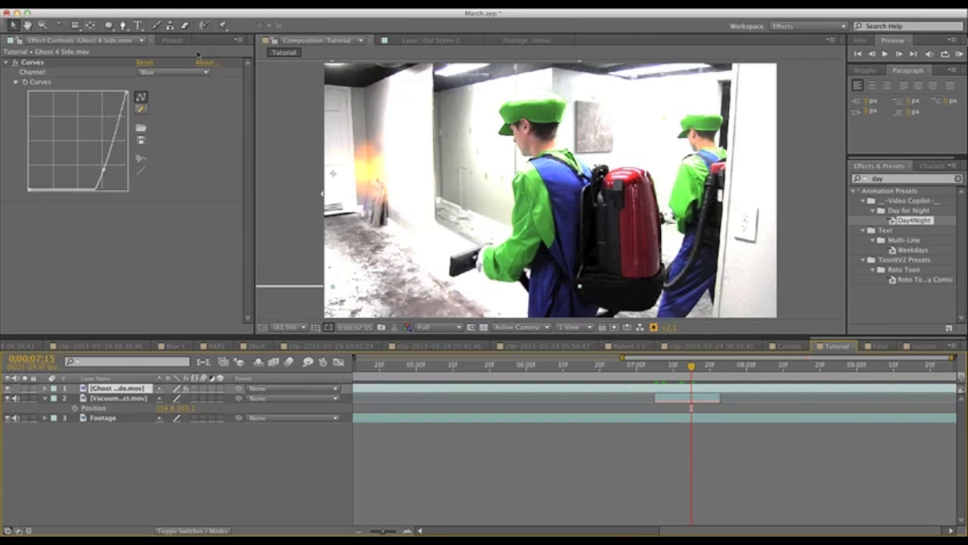
pyautogui.click(173, 40)
pyautogui.click(118, 398)
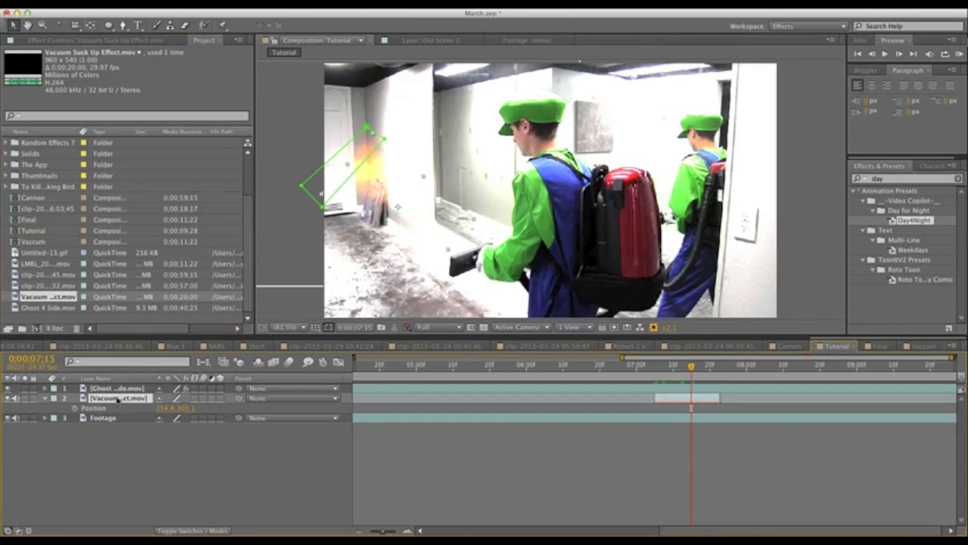
pyautogui.press('Delete')
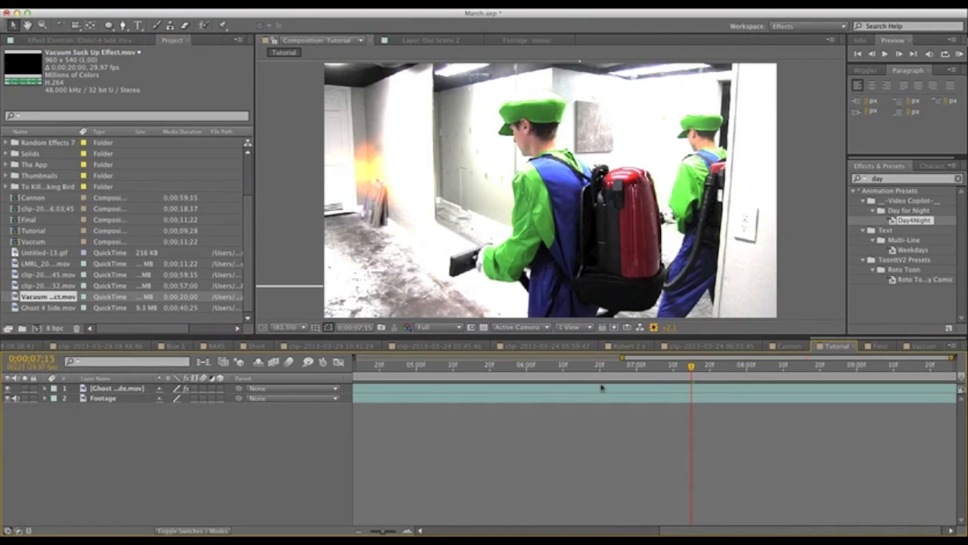
# - Add Vacuum Suck Up Effect.mov between the ghost and Footage layers and set its blending mode to Screen
pyautogui.moveTo(43, 297); pyautogui.dragTo(98, 392)
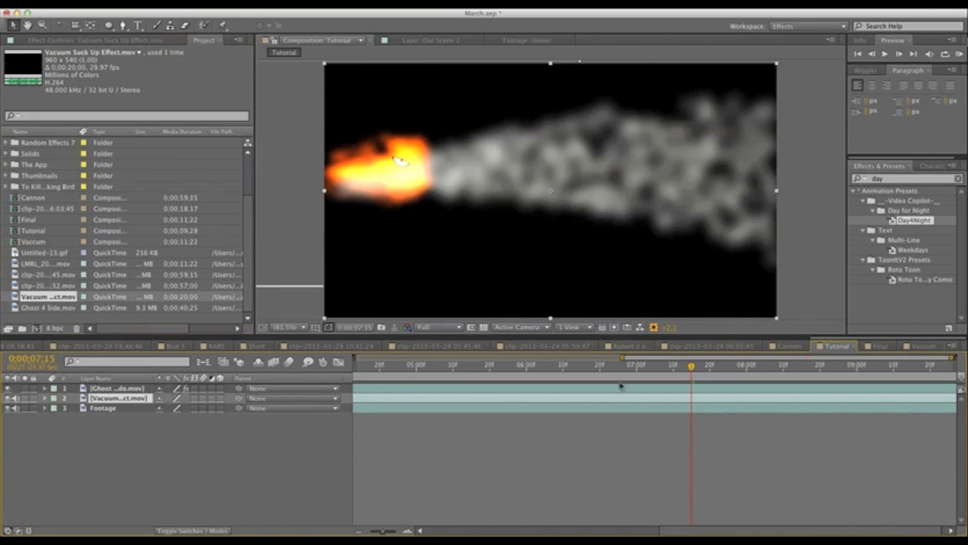
pyautogui.click(193, 531)
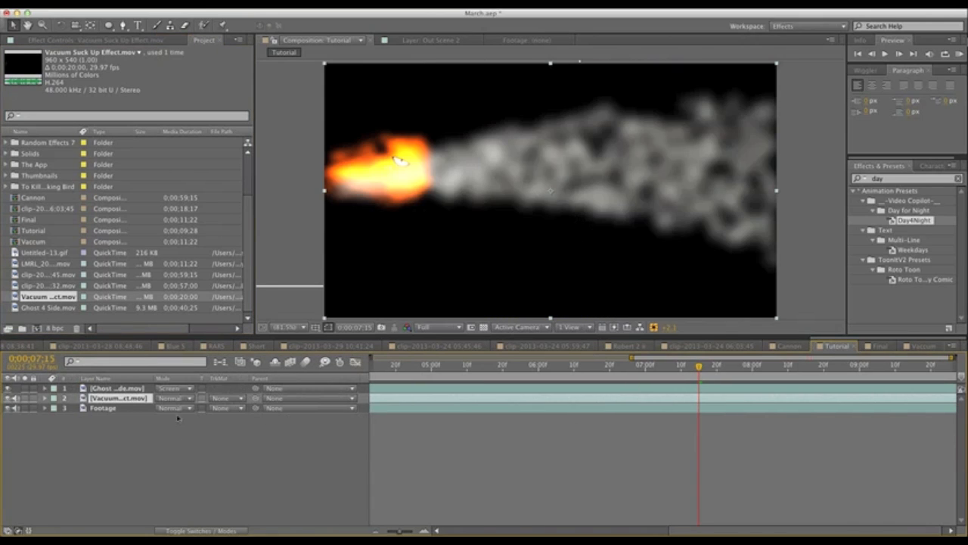
pyautogui.click(178, 398)
pyautogui.click(180, 220)
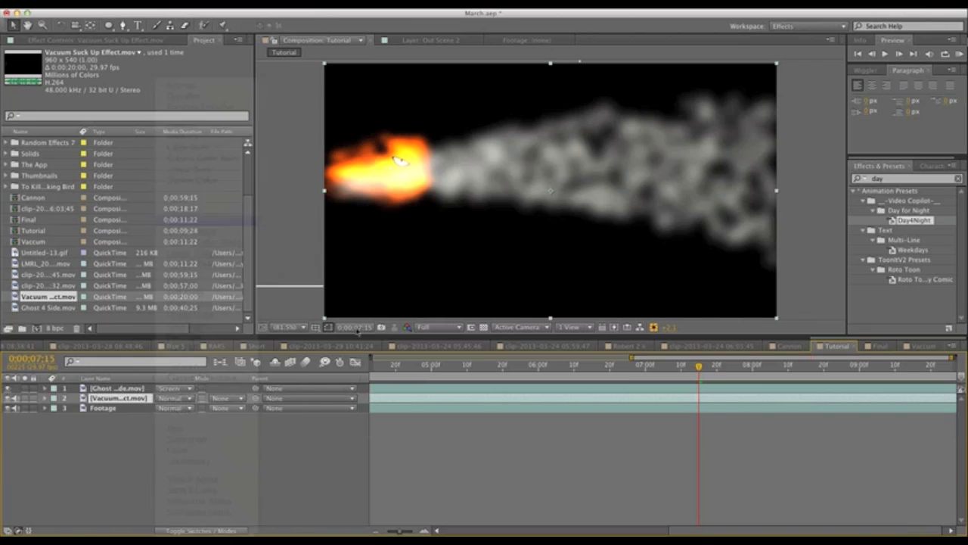
pyautogui.click(186, 531)
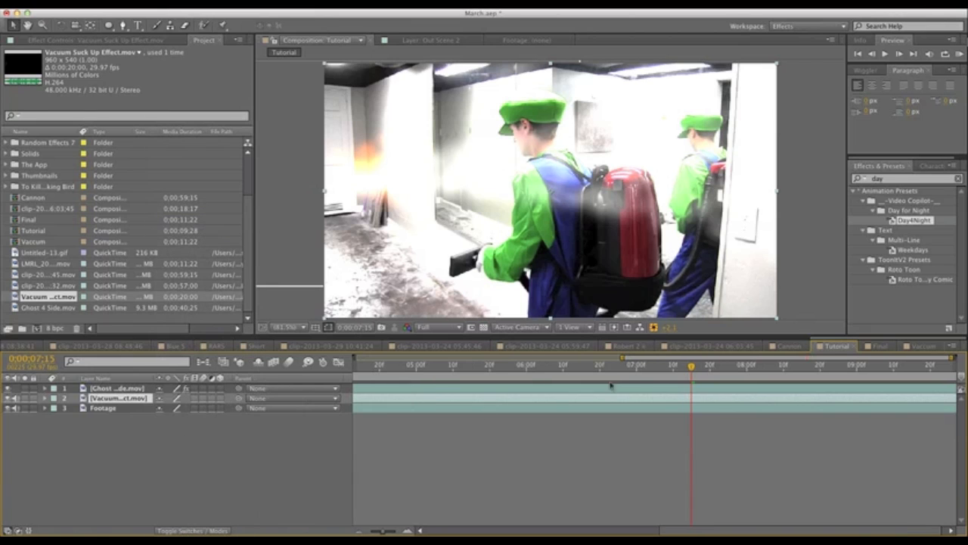
# - Trim the vacuum effect layer to start at 0;00;07;14 and end at 0;00;07;25, and return to 0;00;07;20
pyautogui.moveTo(691, 367); pyautogui.dragTo(688, 368)
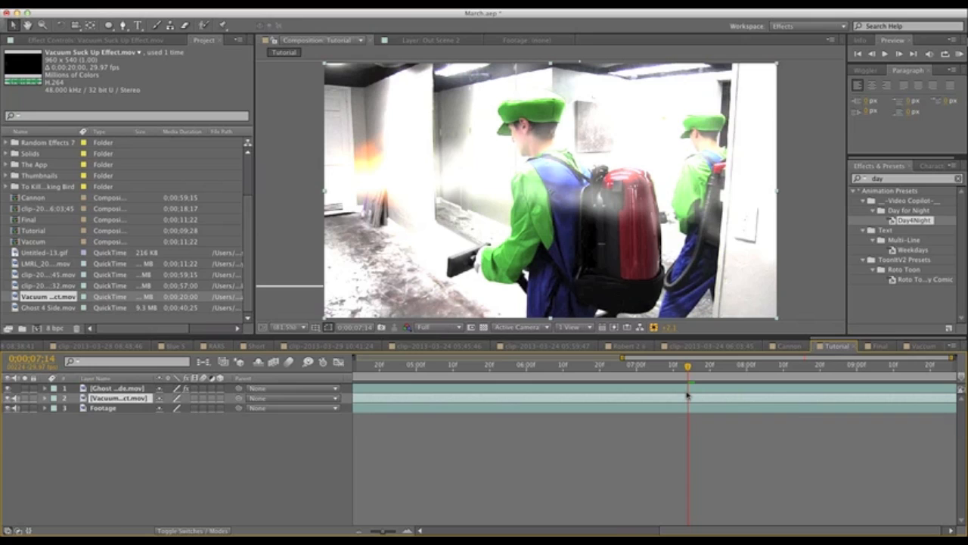
pyautogui.hotkey('alt', '[')
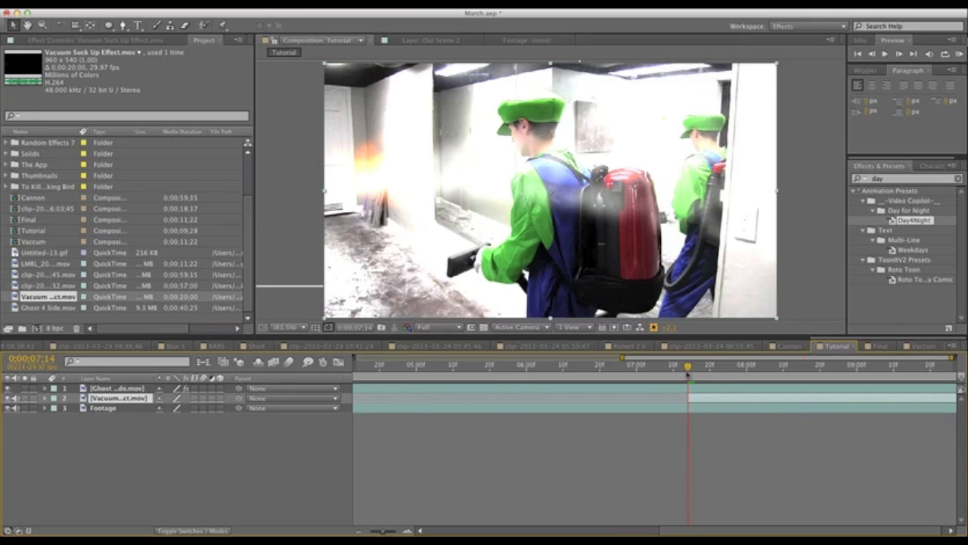
pyautogui.moveTo(687, 374); pyautogui.dragTo(724, 371)
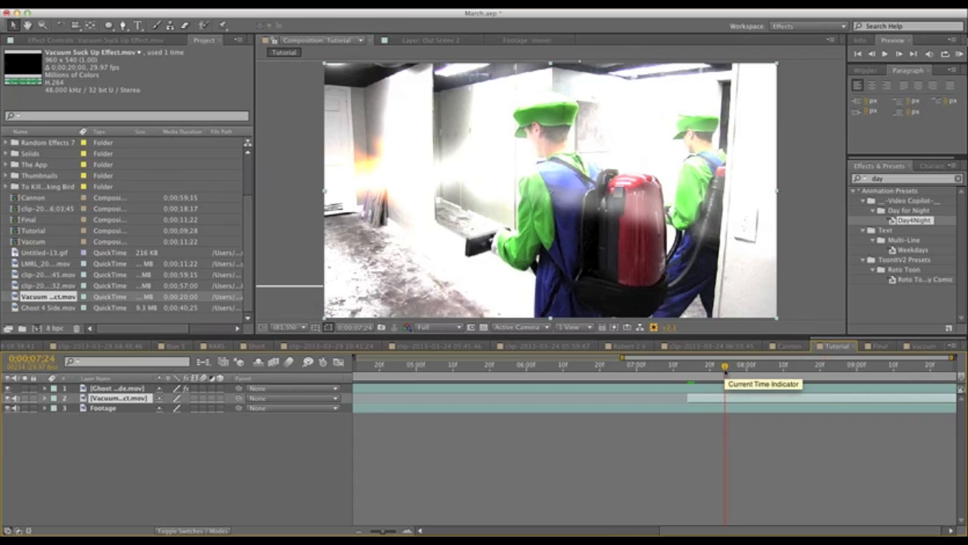
pyautogui.moveTo(725, 370); pyautogui.dragTo(729, 374)
pyautogui.hotkey('alt', ']')
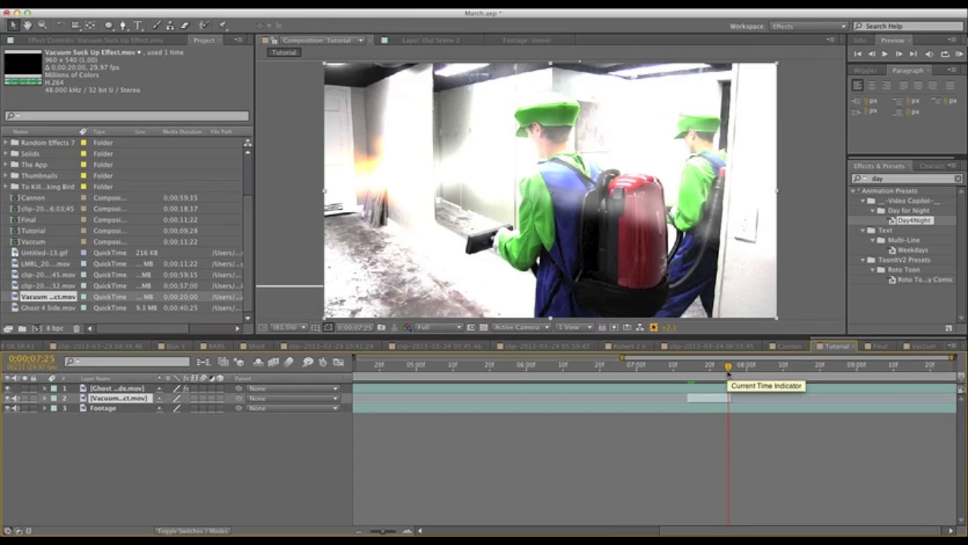
pyautogui.moveTo(728, 374)
pyautogui.mouseDown()
pyautogui.moveTo(689, 374)
pyautogui.moveTo(709, 376)
pyautogui.mouseUp()
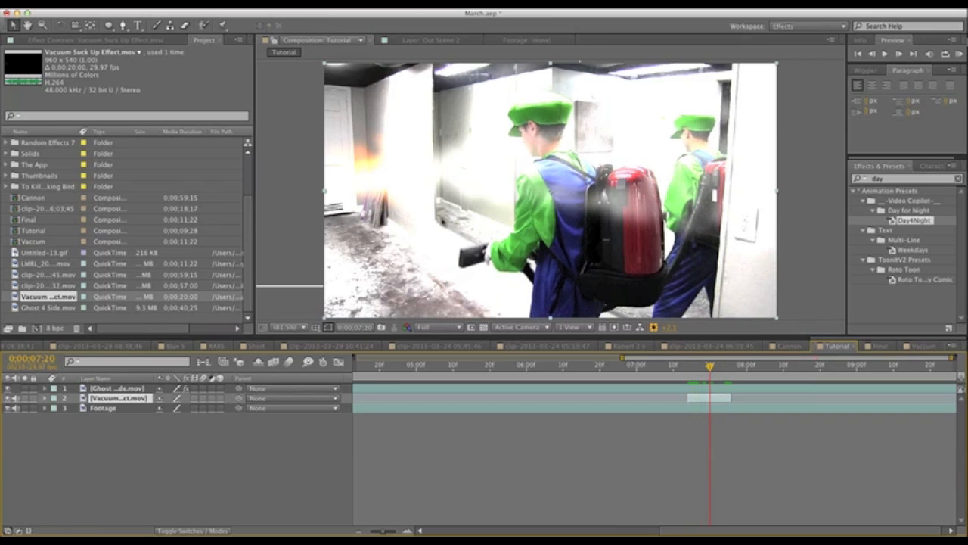
# - Time-reverse the vacuum effect layer and return to its first frame at 0;00;07;14
pyautogui.rightClick(137, 399)
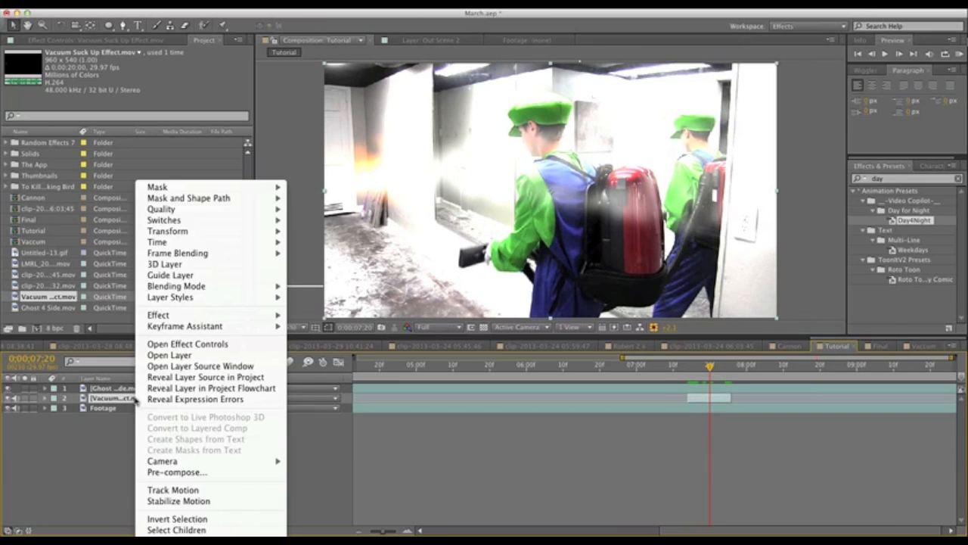
pyautogui.moveTo(272, 242)
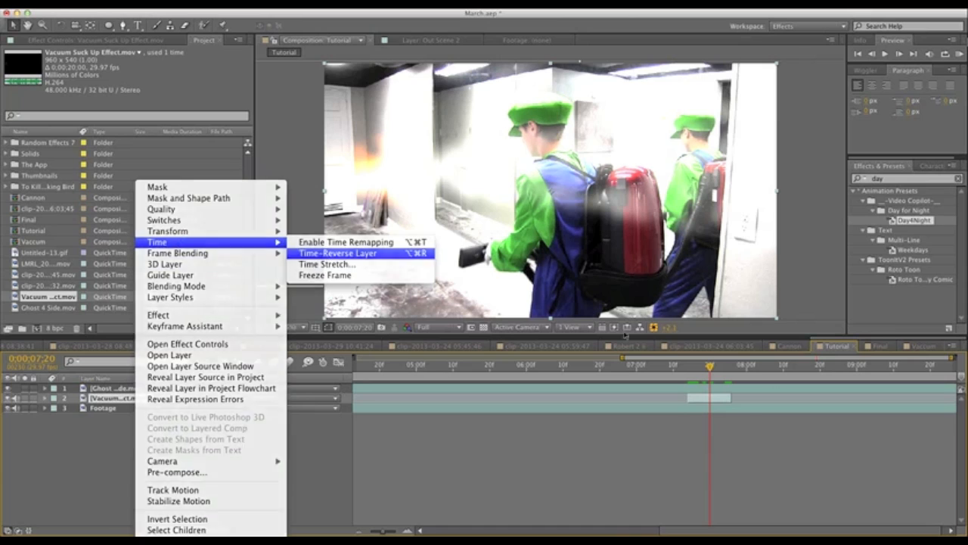
pyautogui.click(333, 252)
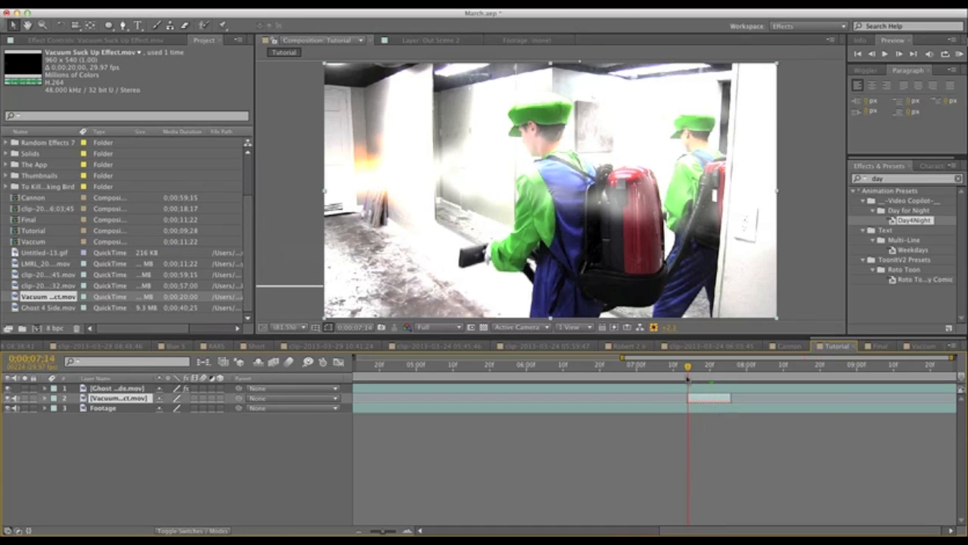
pyautogui.press('i')
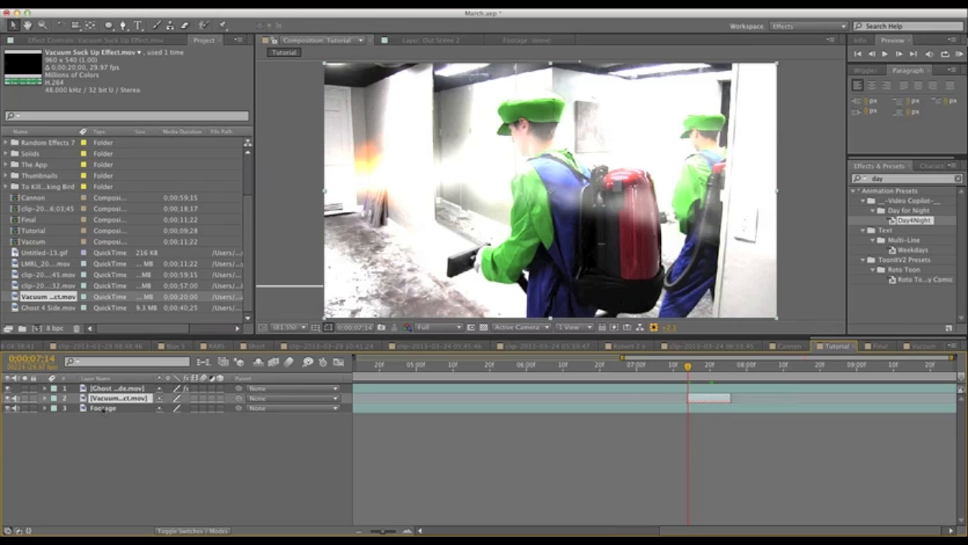
# - Apply the Day4Night preset to the Footage layer and fit the layer to the composition frame
pyautogui.click(104, 409)
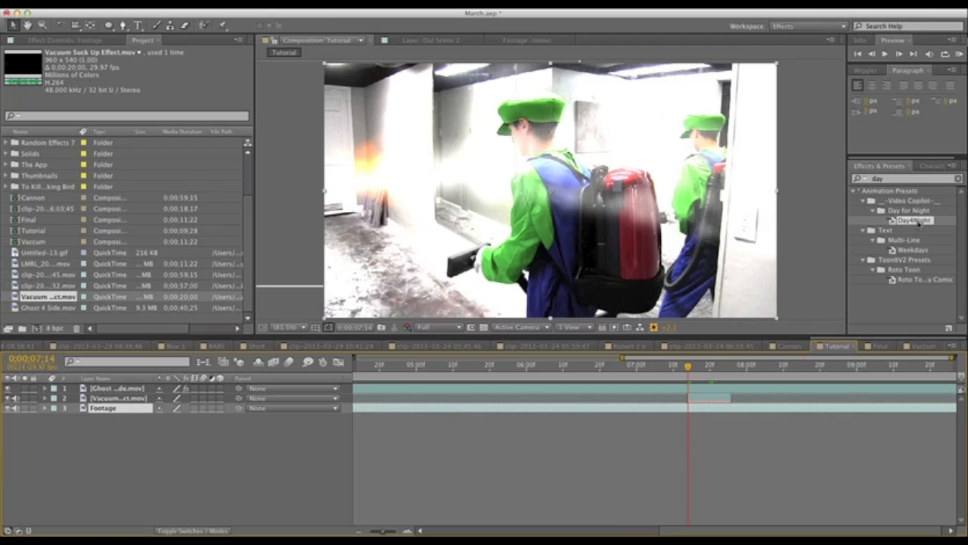
pyautogui.click(918, 221)
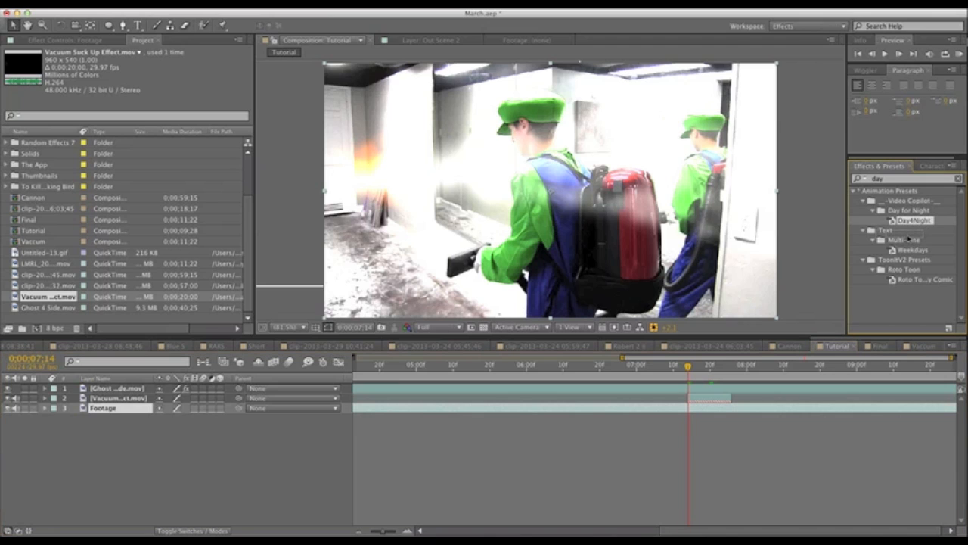
pyautogui.moveTo(913, 220); pyautogui.dragTo(838, 415)
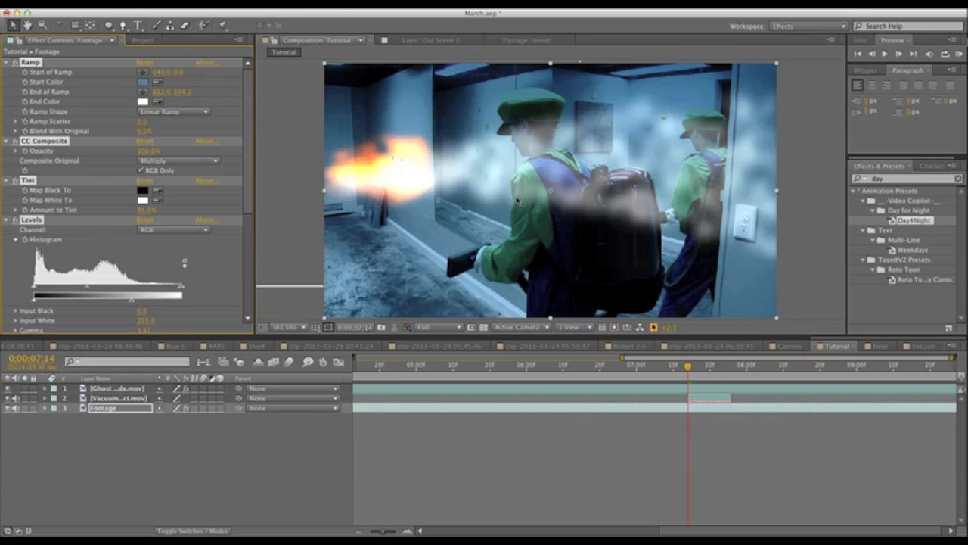
pyautogui.moveTo(609, 164); pyautogui.dragTo(522, 212)
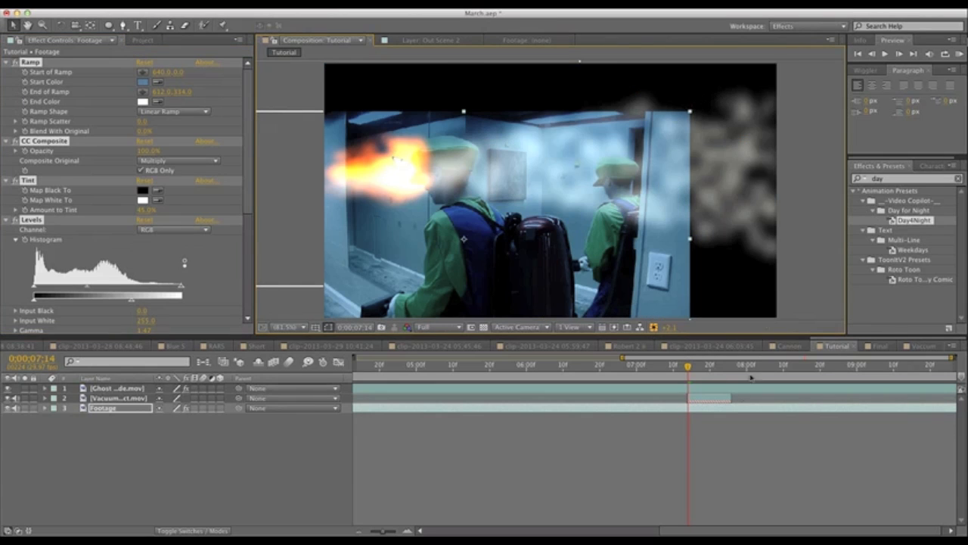
pyautogui.press('super+alt+f')
# - Shift the vacuum effect layer sideways in the frame so its smoke reaches from the ghost to the rear hunter
pyautogui.click(711, 401)
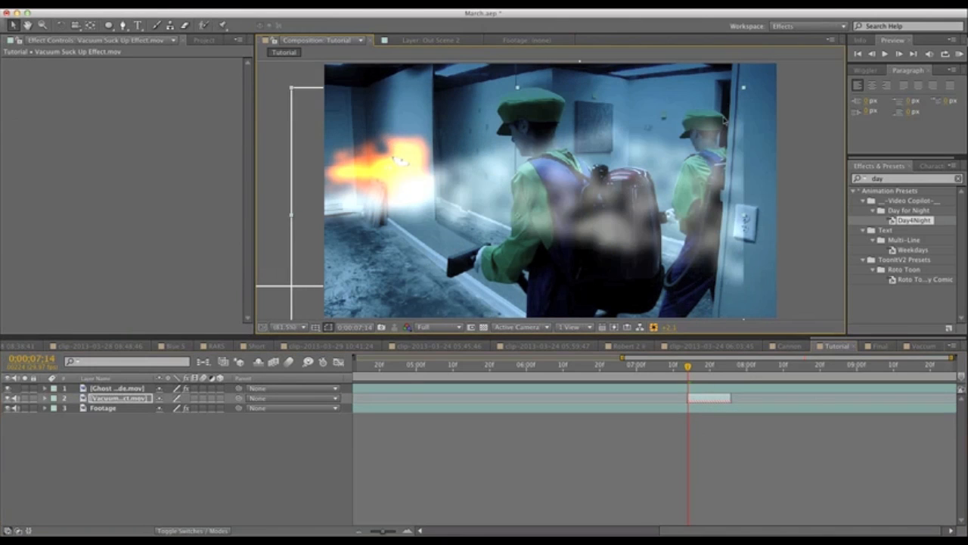
pyautogui.moveTo(667, 190); pyautogui.dragTo(699, 188)
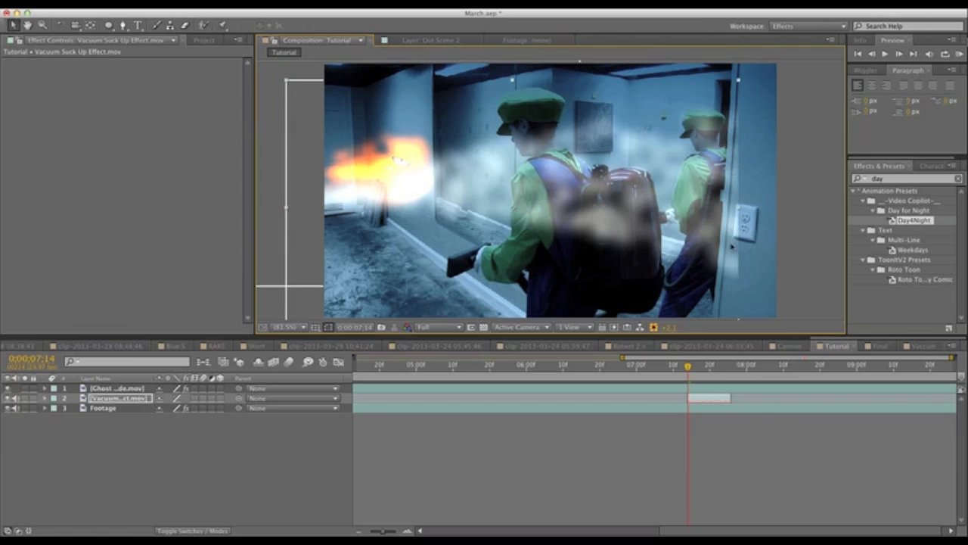
pyautogui.moveTo(685, 184); pyautogui.dragTo(674, 183)
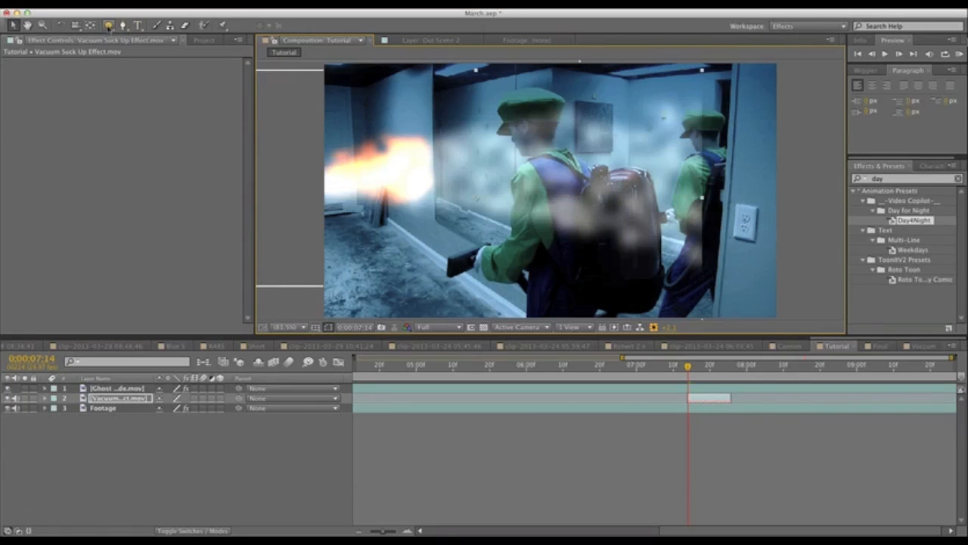
# - Draw a closed four-point Pen mask on the vacuum effect layer around the rear hunter beside the doorway
pyautogui.click(123, 25)
pyautogui.click(686, 79)
pyautogui.click(678, 295)
pyautogui.click(744, 295)
pyautogui.click(734, 73)
pyautogui.click(685, 78)
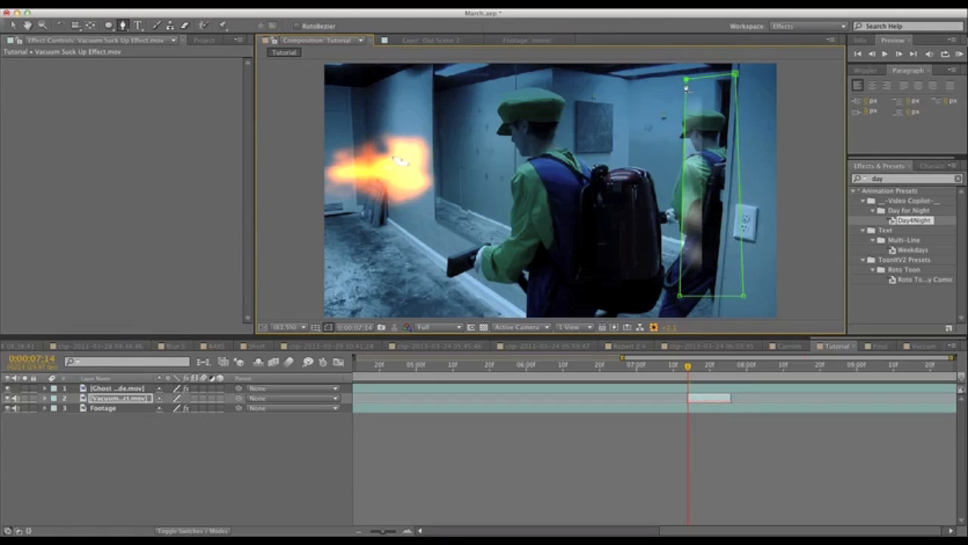
# - Set the vacuum effect layer's mask mode to Subtract and feather the mask edges
pyautogui.press('m')
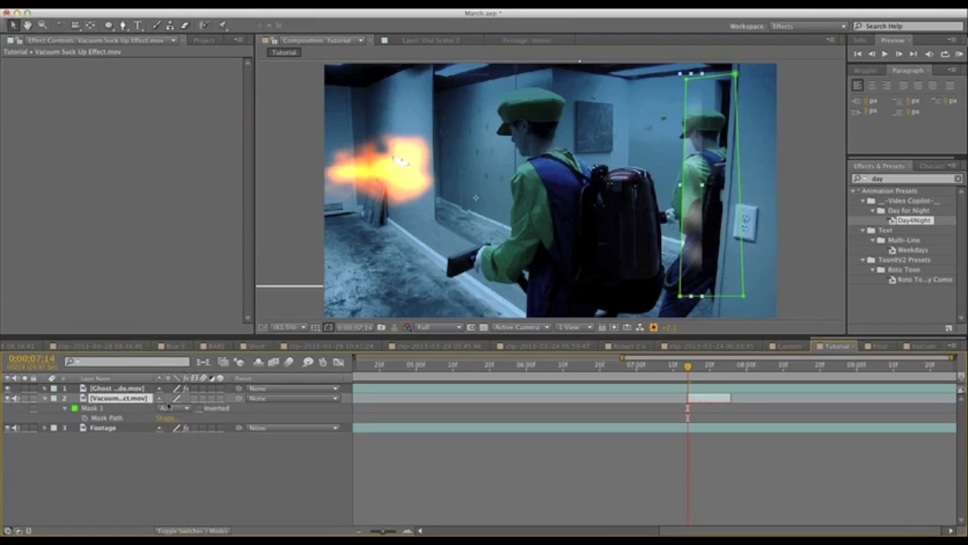
pyautogui.press('f')
pyautogui.click(173, 408)
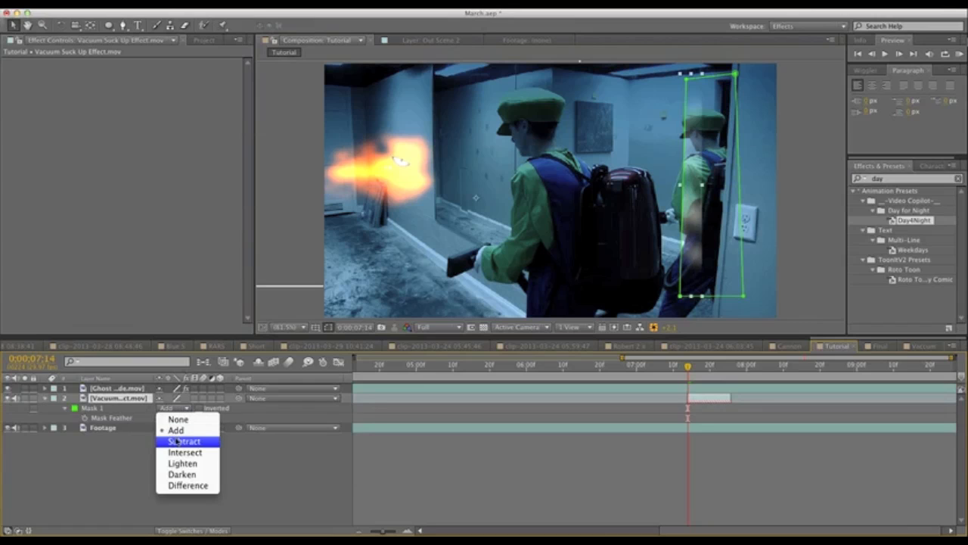
pyautogui.click(183, 440)
pyautogui.click(187, 417)
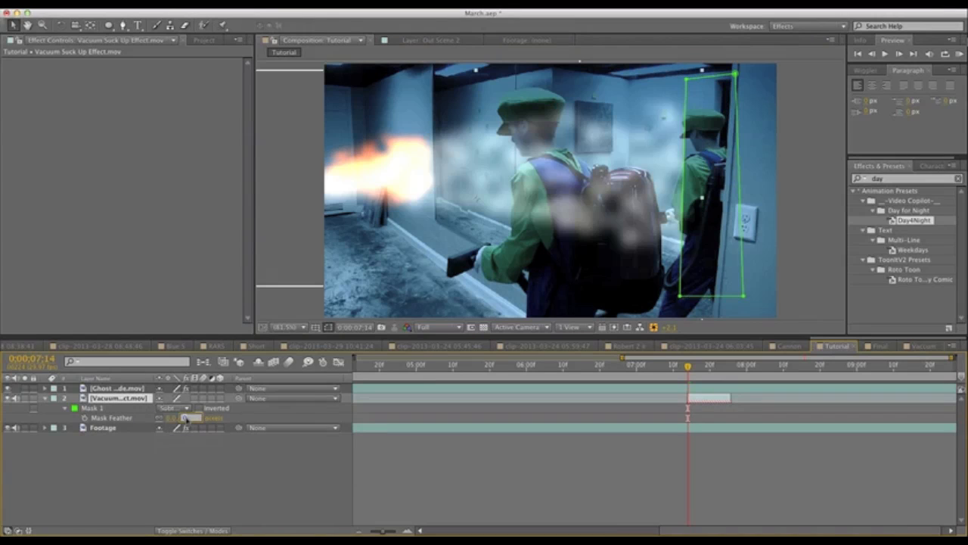
pyautogui.click(183, 454)
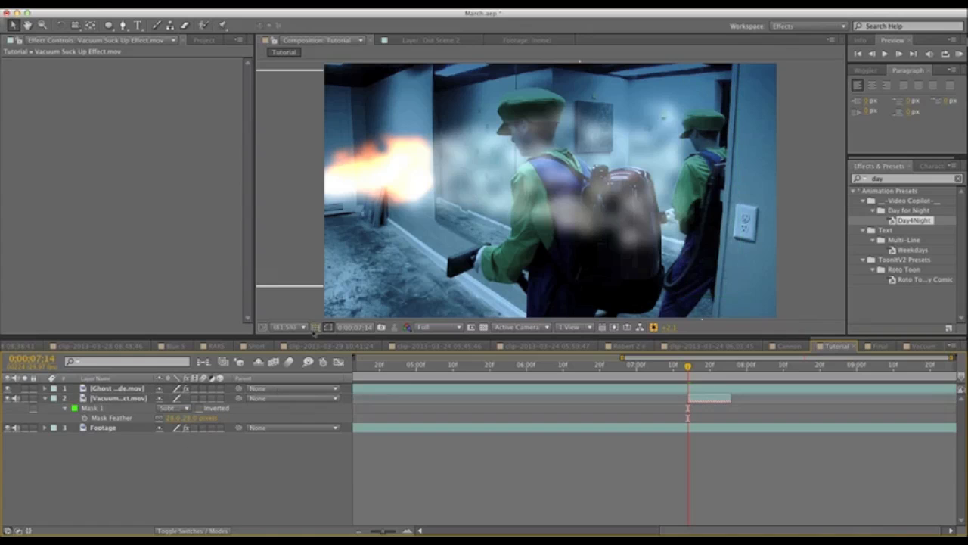
pyautogui.click(285, 327)
pyautogui.click(214, 388)
# - Move the vacuum effect layer down toward the front hunter's nozzle and hide the mask outlines
pyautogui.click(121, 398)
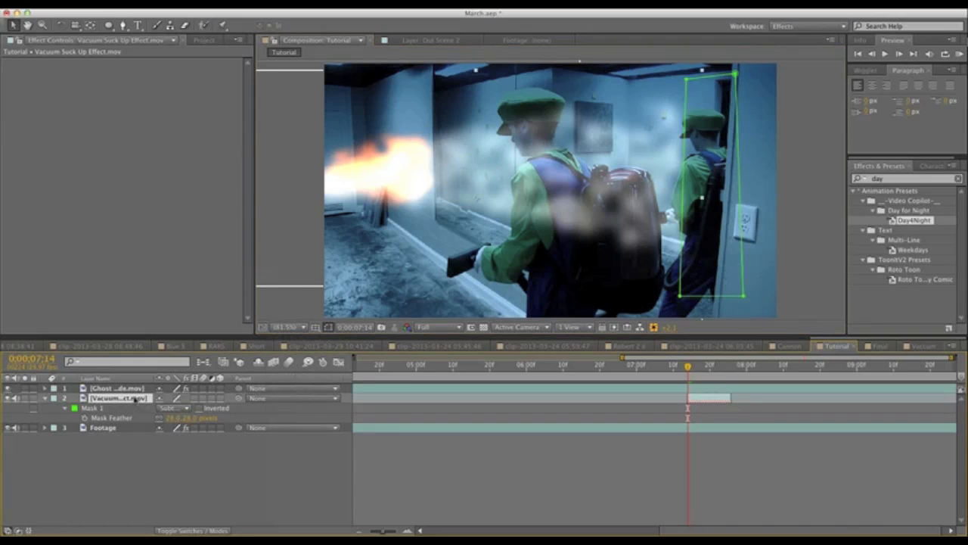
pyautogui.press('p')
pyautogui.moveTo(500, 184); pyautogui.dragTo(407, 253)
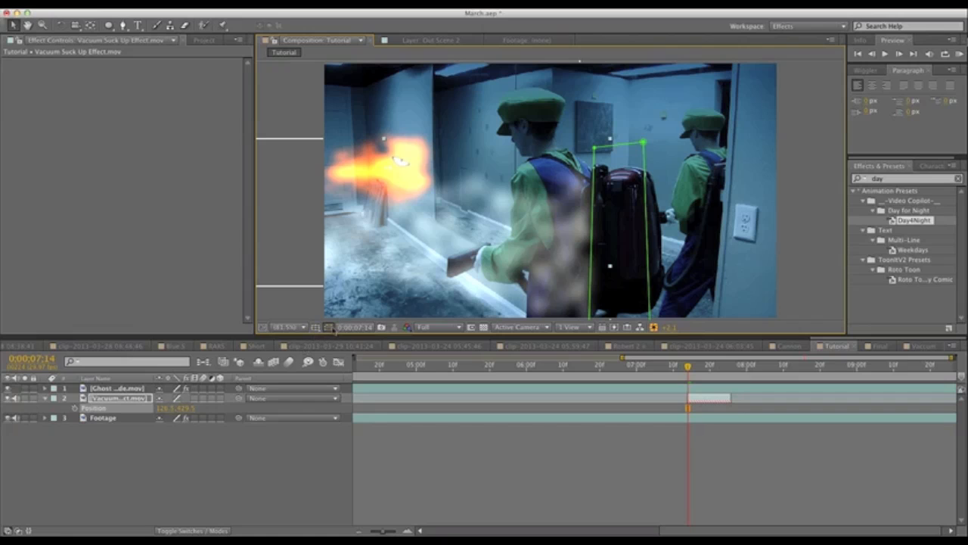
pyautogui.click(328, 327)
pyautogui.click(329, 326)
pyautogui.click(329, 327)
# - Scale the vacuum effect layer down and rotate it so the smoke runs diagonally between the ghost and the front hunter's nozzle
pyautogui.moveTo(610, 140); pyautogui.dragTo(409, 219)
pyautogui.press('w')
pyautogui.press('v')
pyautogui.press('super+z')
pyautogui.moveTo(380, 80); pyautogui.dragTo(427, 146)
pyautogui.moveTo(453, 229); pyautogui.dragTo(421, 185)
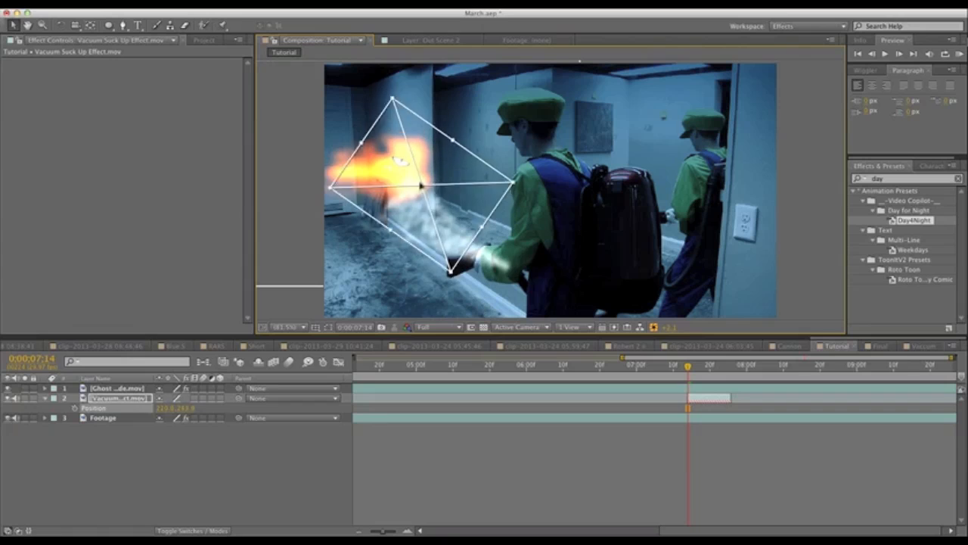
# - Fine-tune the vacuum effect layer's rotation and position so the narrow end of the smoke meets the front hunter's nozzle
pyautogui.click(480, 224)
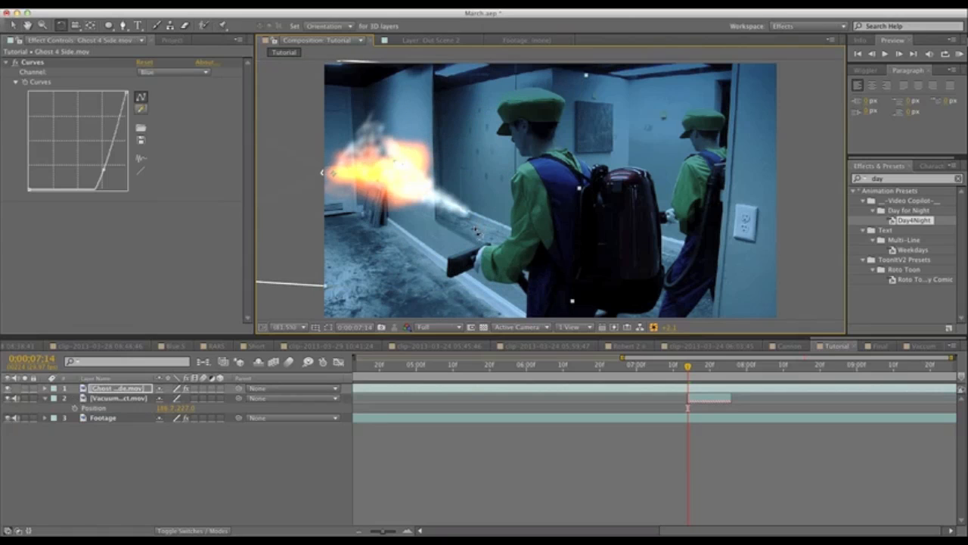
pyautogui.press('super+z')
pyautogui.click(121, 398)
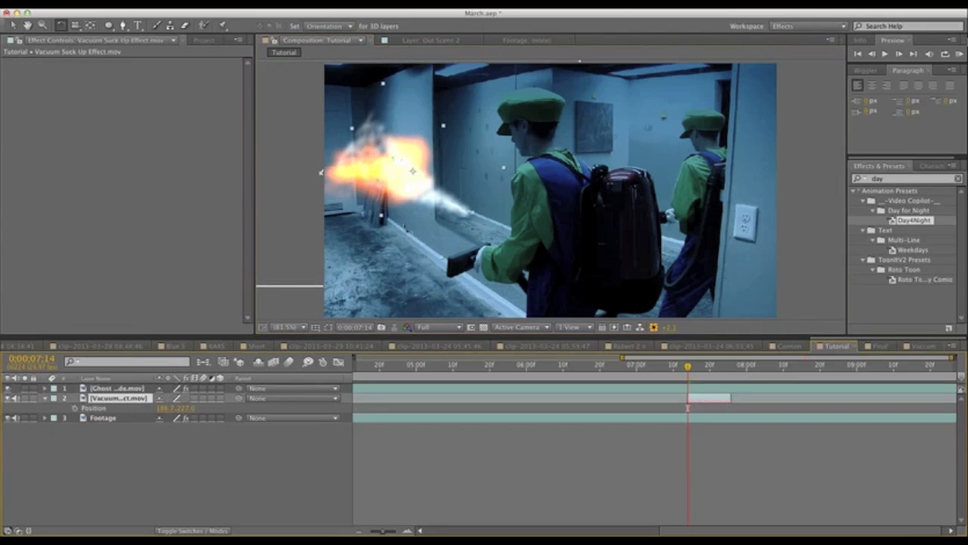
pyautogui.moveTo(427, 247); pyautogui.dragTo(427, 258)
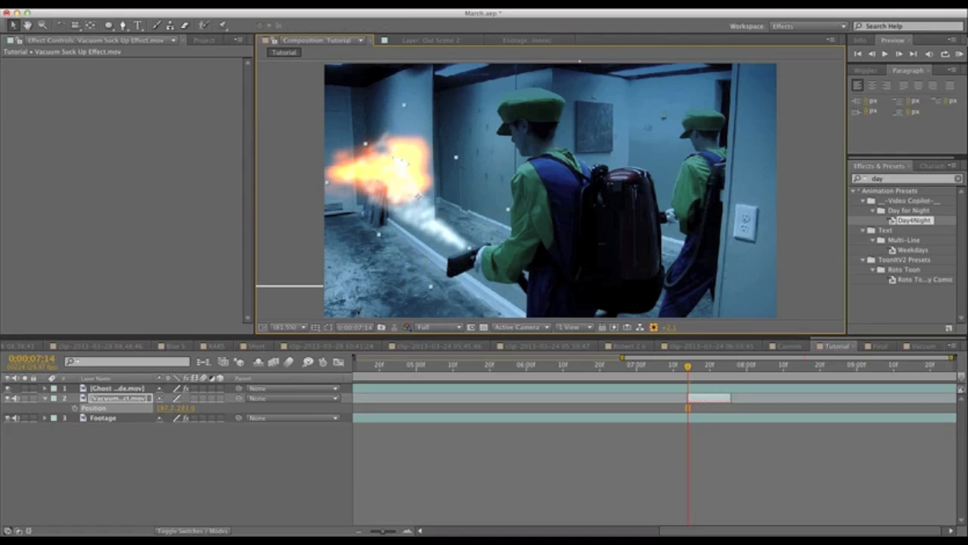
# - Move the ghost layer slightly up and left, and make it a 3D layer
pyautogui.click(114, 389)
pyautogui.moveTo(357, 179); pyautogui.dragTo(350, 171)
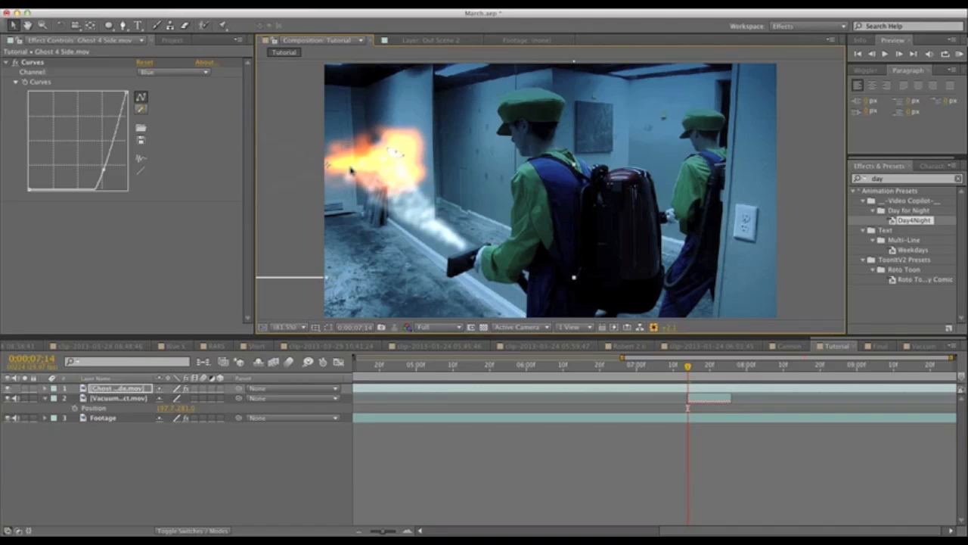
pyautogui.click(220, 388)
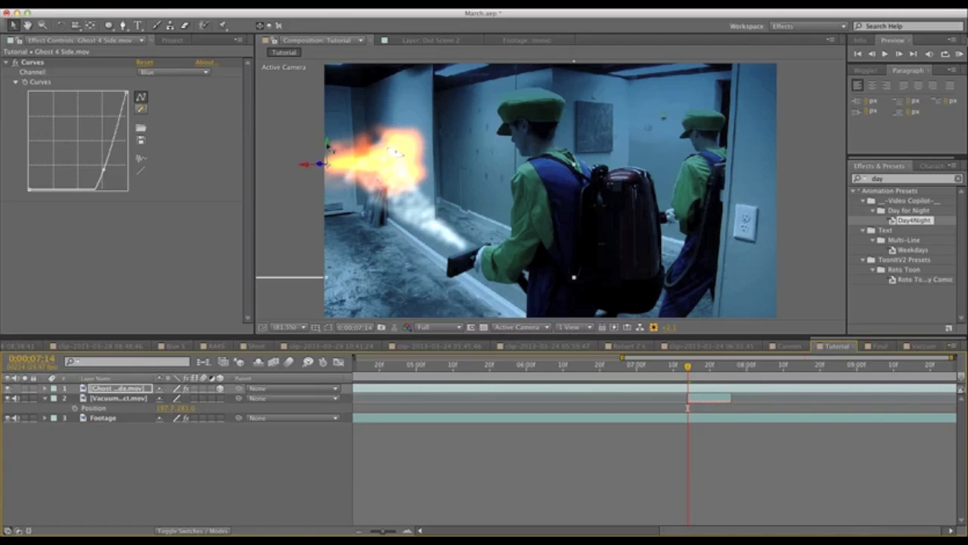
# - Rotate the ghost in 3D and reposition it at the wide end of the smoke
pyautogui.press('w')
pyautogui.moveTo(395, 152); pyautogui.dragTo(376, 150)
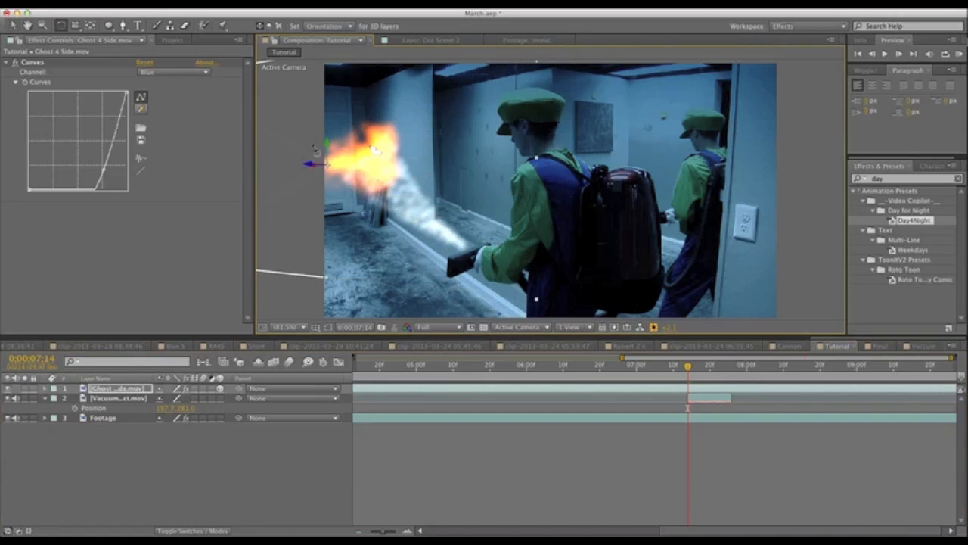
pyautogui.moveTo(328, 145); pyautogui.dragTo(367, 160)
pyautogui.press('v')
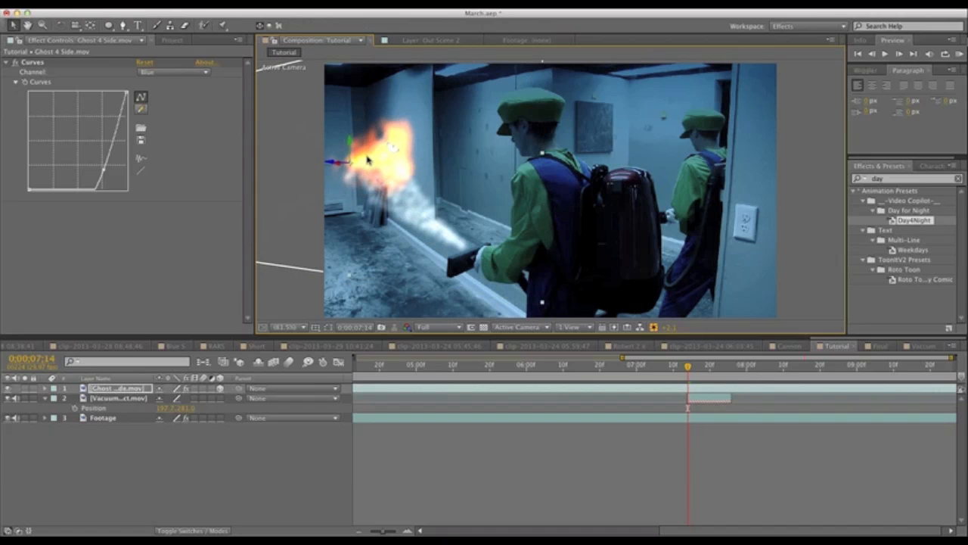
pyautogui.click(172, 42)
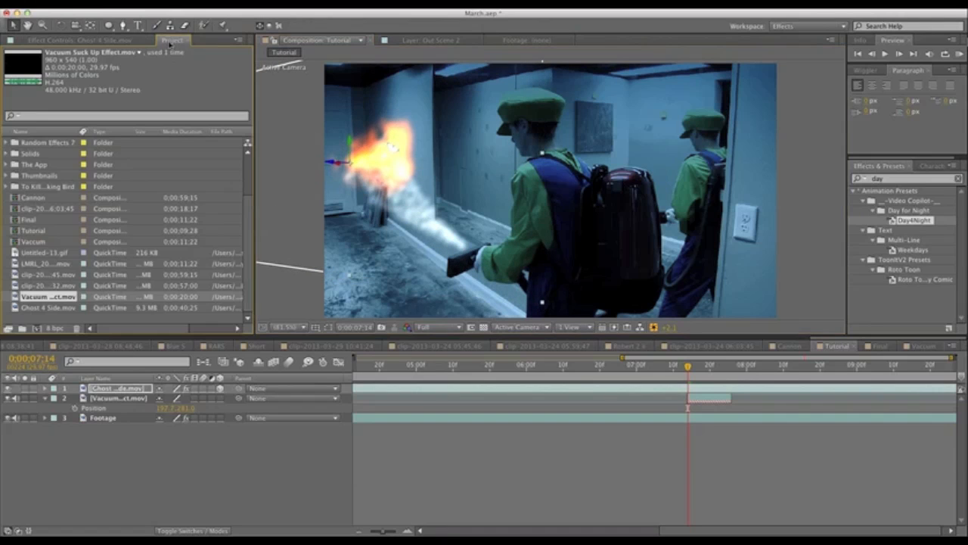
pyautogui.moveTo(393, 138); pyautogui.dragTo(388, 142)
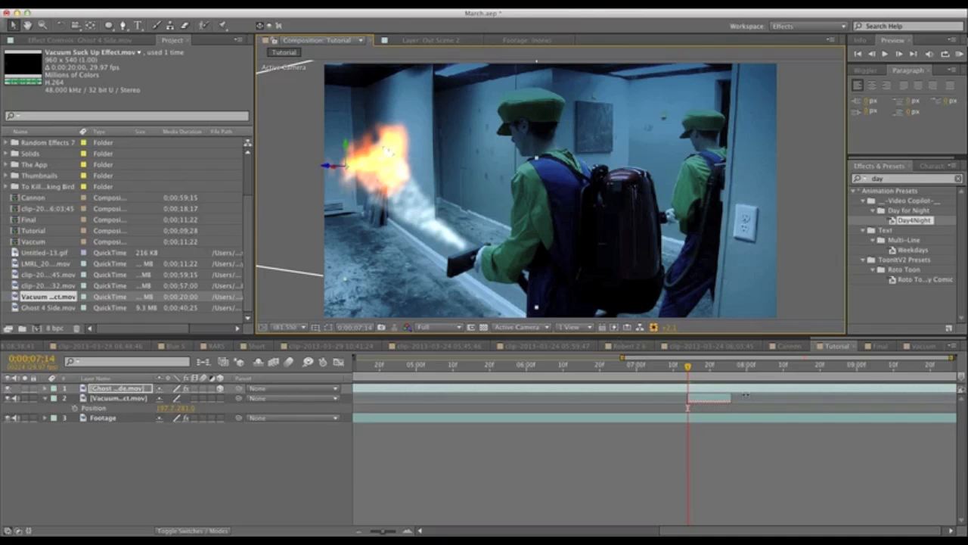
# - Parent the ghost layer to the vacuum effect layer and rotate the ghost back to line up with the smoke
pyautogui.click(125, 388)
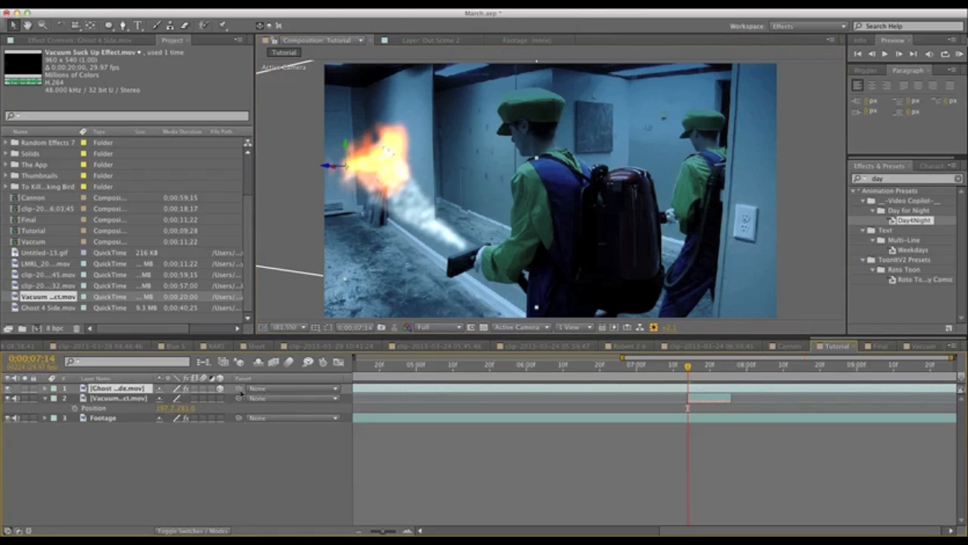
pyautogui.moveTo(238, 388); pyautogui.dragTo(146, 400)
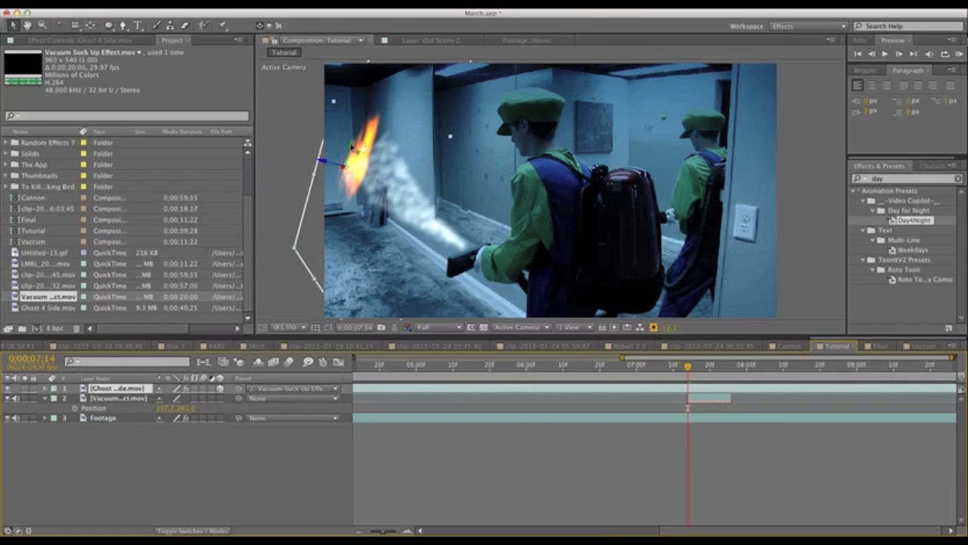
pyautogui.press('w')
pyautogui.moveTo(356, 148); pyautogui.dragTo(389, 151)
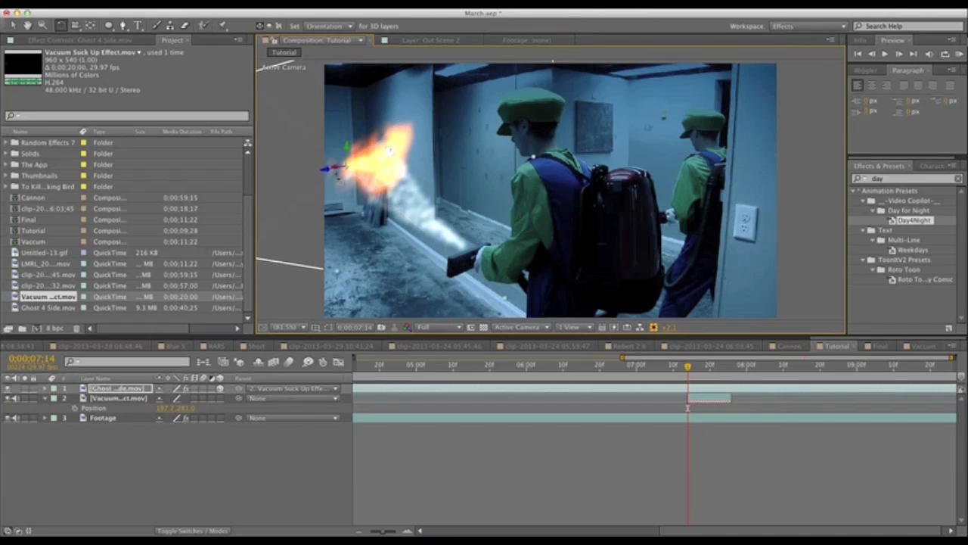
pyautogui.press('v')
pyautogui.click(610, 463)
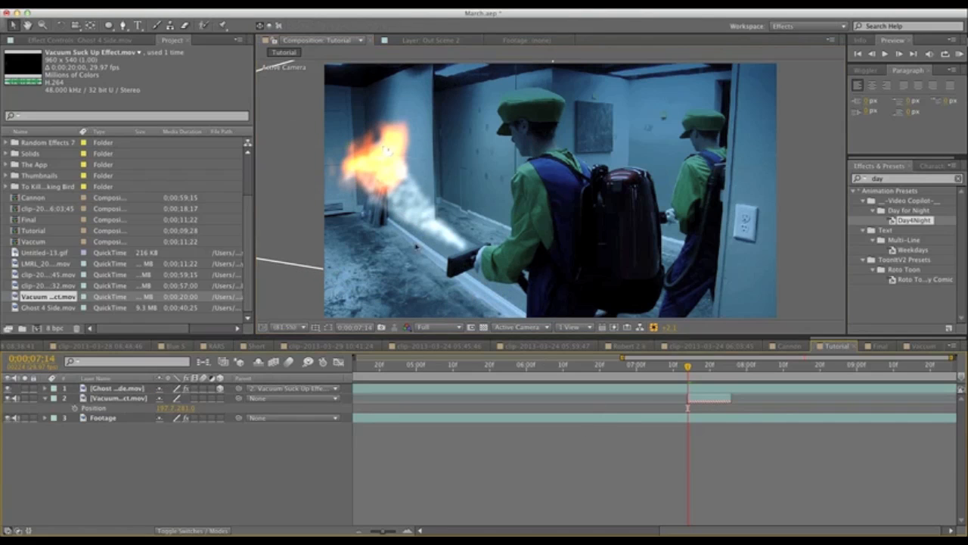
# - Set a starting Position keyframe on the vacuum effect layer at 0;00;07;14
pyautogui.click(704, 403)
pyautogui.press('p')
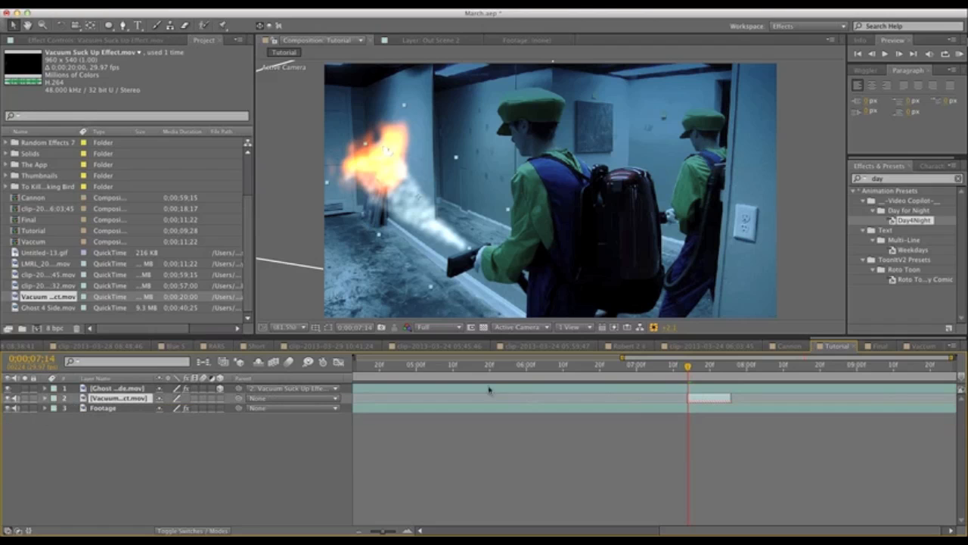
pyautogui.press('p')
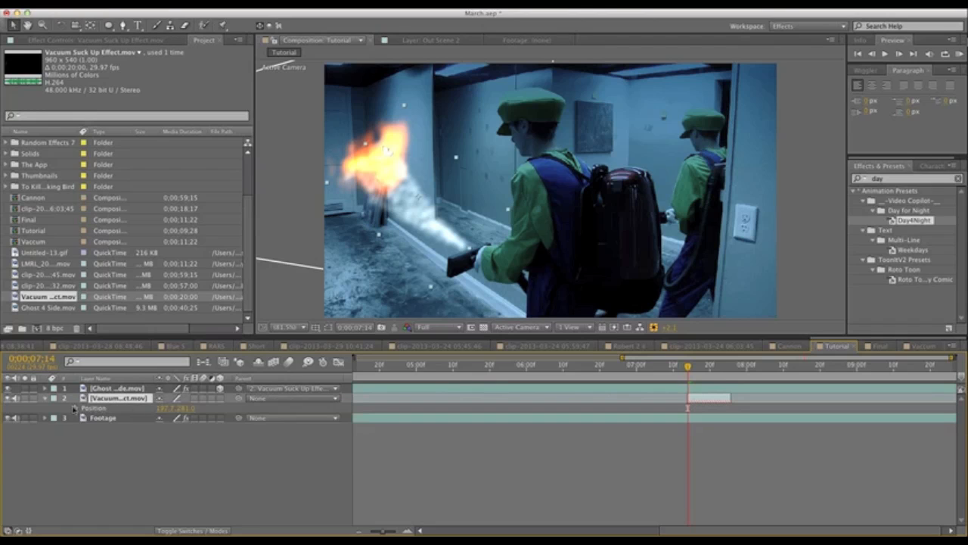
pyautogui.click(74, 409)
pyautogui.moveTo(389, 530); pyautogui.dragTo(390, 530)
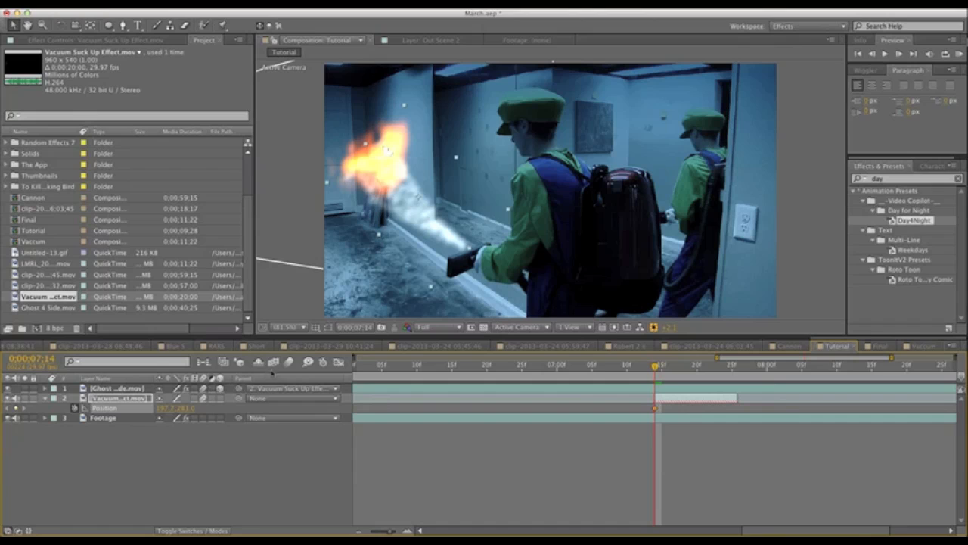
# - Enable motion blur for the composition and move the vacuum effect onto the nozzle at 0;00;07;15, adding a Position keyframe
pyautogui.click(288, 362)
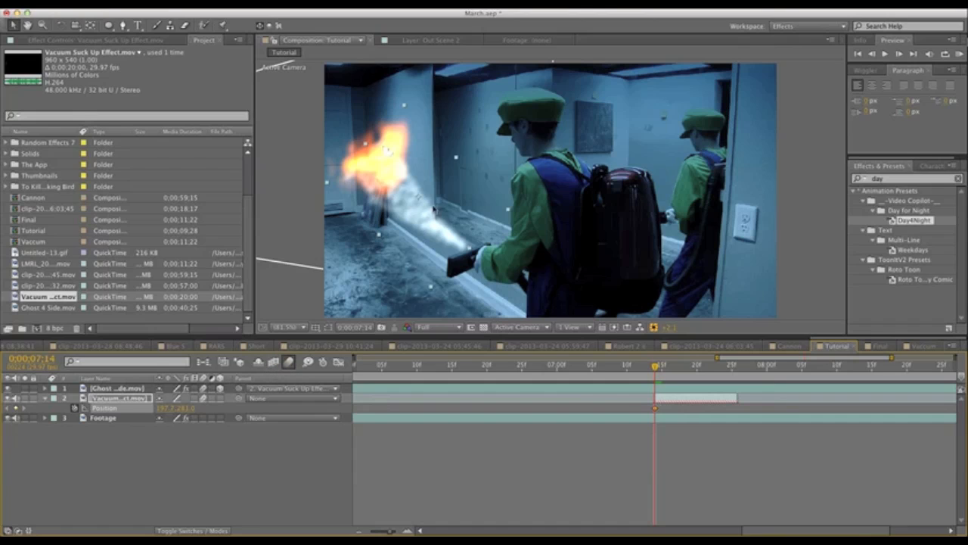
pyautogui.moveTo(452, 252); pyautogui.dragTo(452, 253)
pyautogui.click(657, 369)
pyautogui.moveTo(656, 368); pyautogui.dragTo(661, 368)
pyautogui.moveTo(444, 249); pyautogui.dragTo(443, 252)
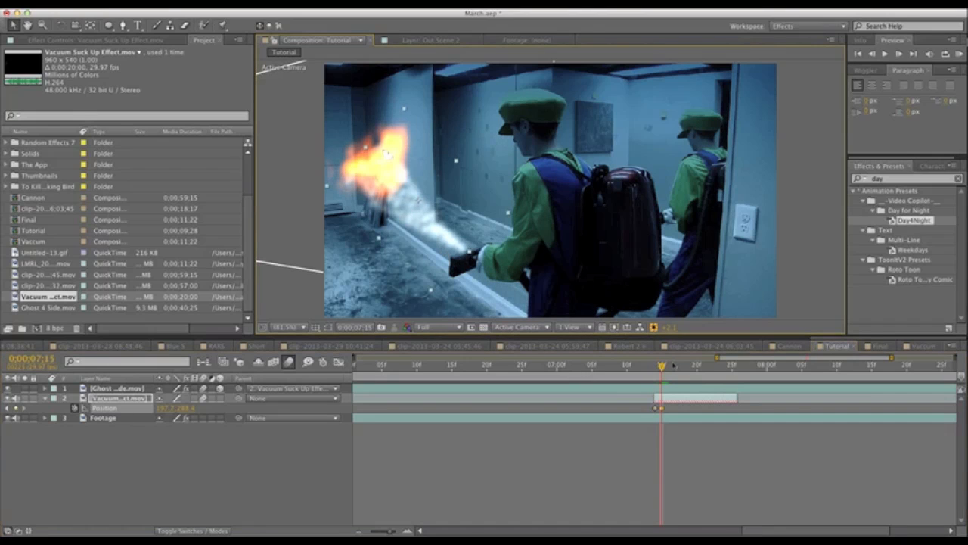
# - Realign the vacuum effect with the moving nozzle frame by frame, adding Position keyframes at 0;00;07;16, 0;00;07;17 and 0;00;07;18
pyautogui.moveTo(663, 367); pyautogui.dragTo(668, 368)
pyautogui.moveTo(449, 246); pyautogui.dragTo(449, 246)
pyautogui.moveTo(668, 367); pyautogui.dragTo(675, 367)
pyautogui.moveTo(450, 239); pyautogui.dragTo(449, 239)
pyautogui.moveTo(675, 370); pyautogui.dragTo(682, 371)
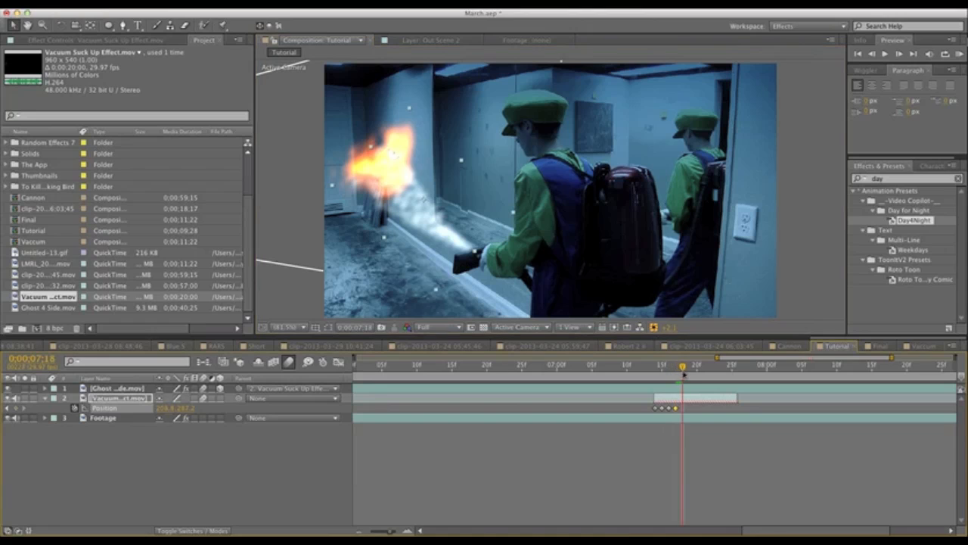
pyautogui.moveTo(463, 250); pyautogui.dragTo(464, 250)
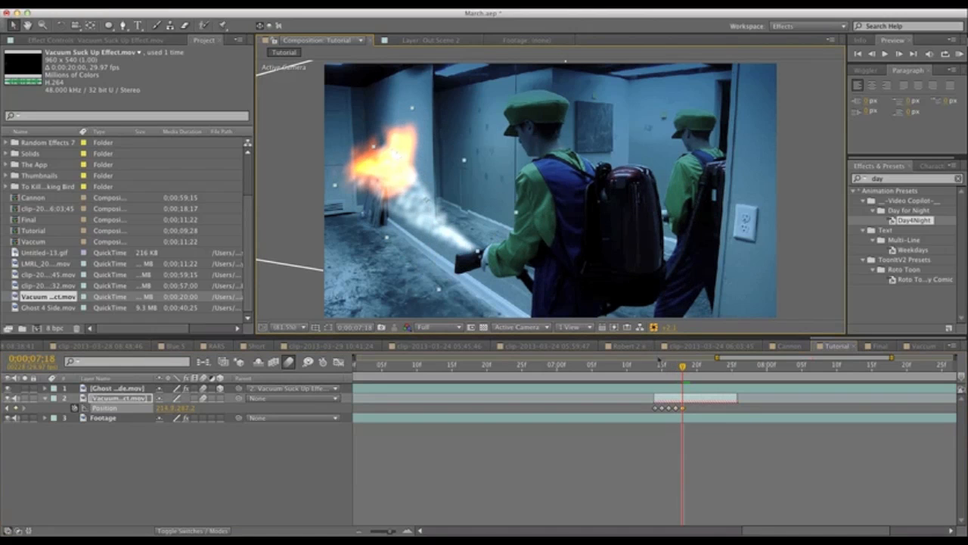
# - Match the vacuum effect to the nozzle with Position keyframes at 0;00;07;19 and 0;00;07;20
pyautogui.moveTo(682, 368); pyautogui.dragTo(690, 367)
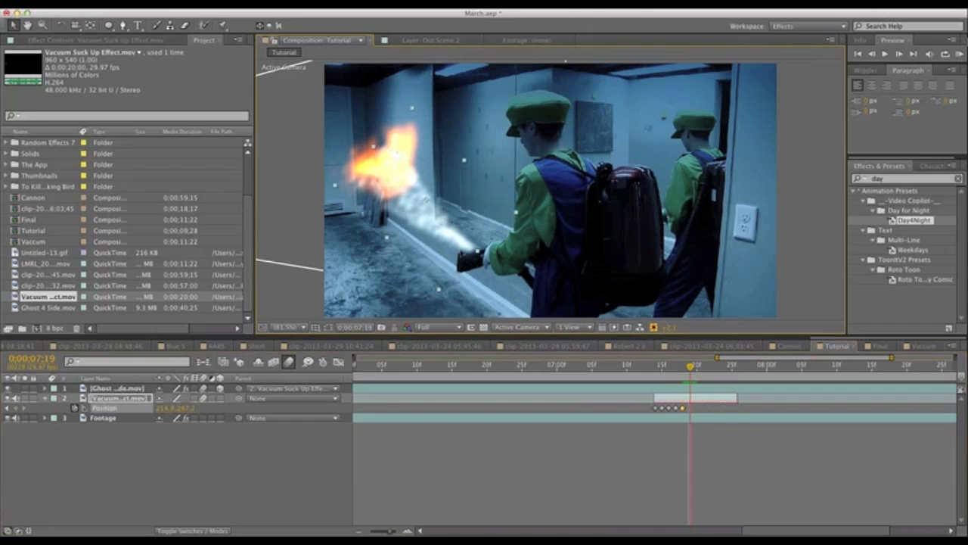
pyautogui.moveTo(461, 256); pyautogui.dragTo(462, 254)
pyautogui.moveTo(690, 368); pyautogui.dragTo(696, 368)
pyautogui.moveTo(451, 237); pyautogui.dragTo(452, 239)
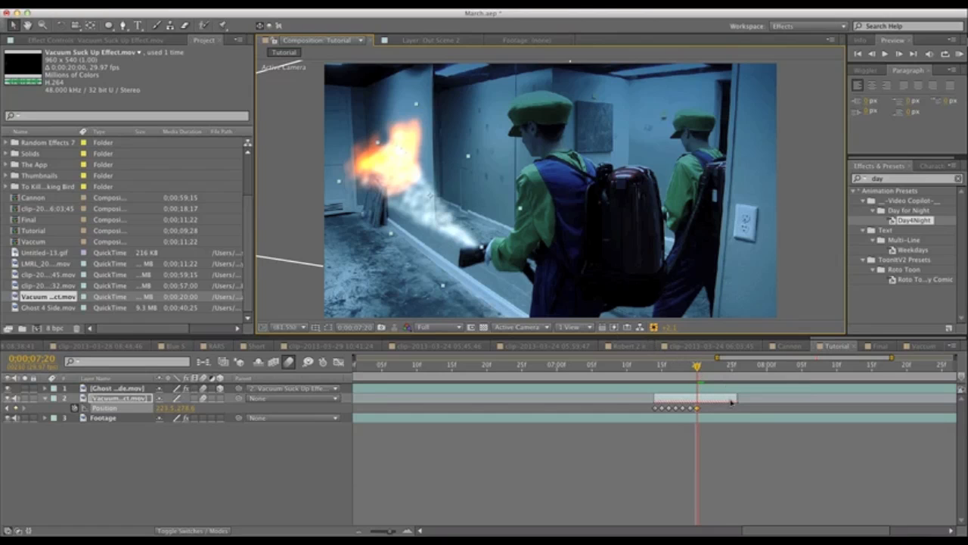
# - Extend the end of the vacuum effect layer to about 0;00;08;04 and add nozzle-matching Position keyframes at 0;00;07;21 and 0;00;07;22
pyautogui.moveTo(739, 397); pyautogui.dragTo(783, 399)
pyautogui.click(704, 368)
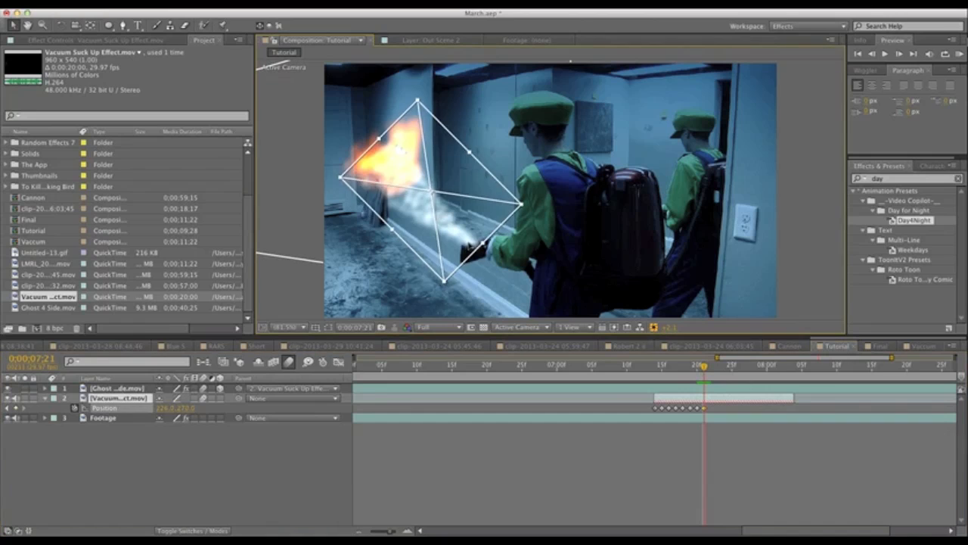
pyautogui.click(710, 368)
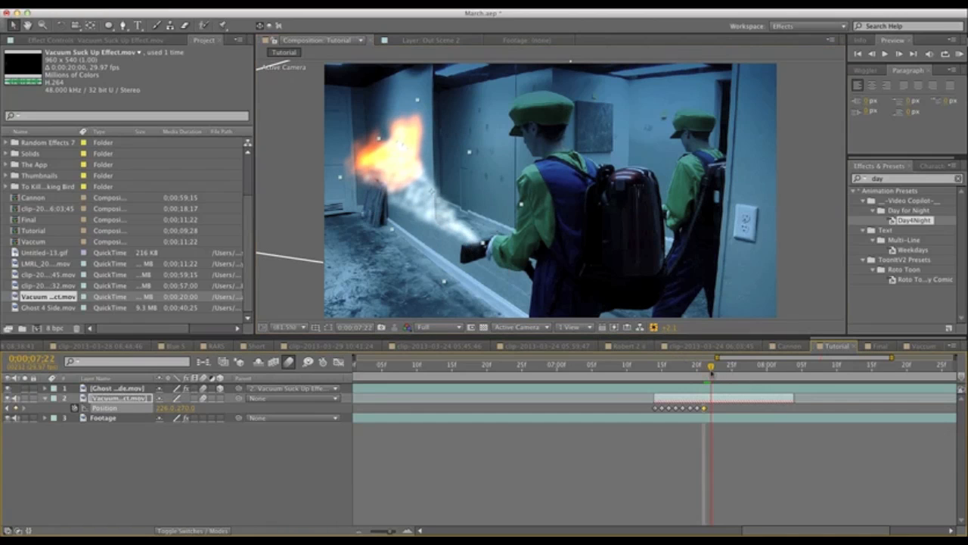
pyautogui.moveTo(449, 254); pyautogui.dragTo(451, 245)
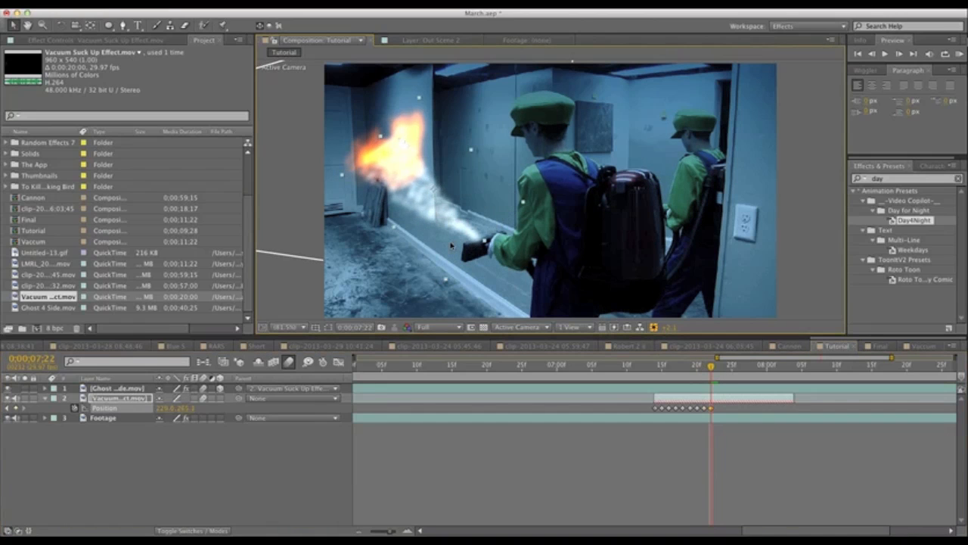
# - Keep the vacuum effect on the nozzle by repositioning it on each frame from 0;00;07;23 to 0;00;07;26
pyautogui.click(718, 369)
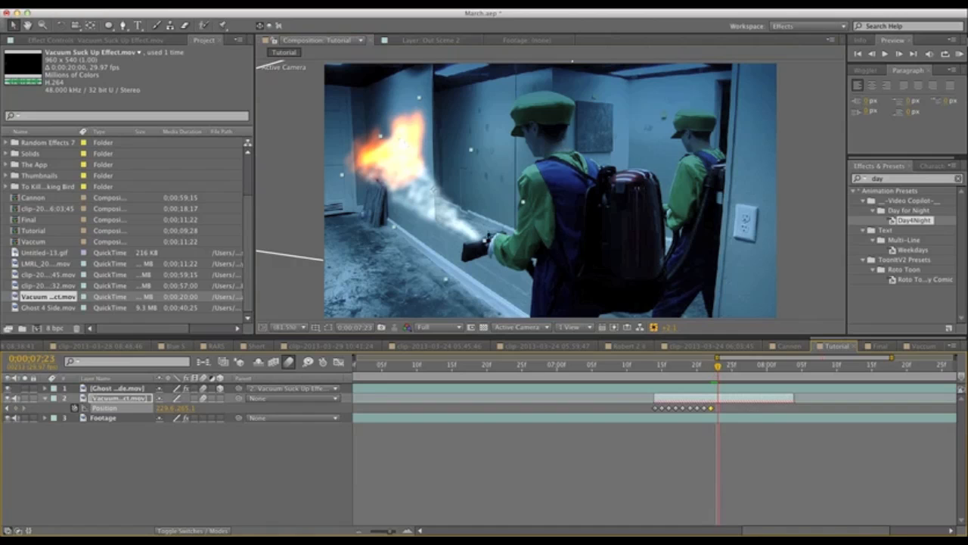
pyautogui.moveTo(457, 235); pyautogui.dragTo(461, 233)
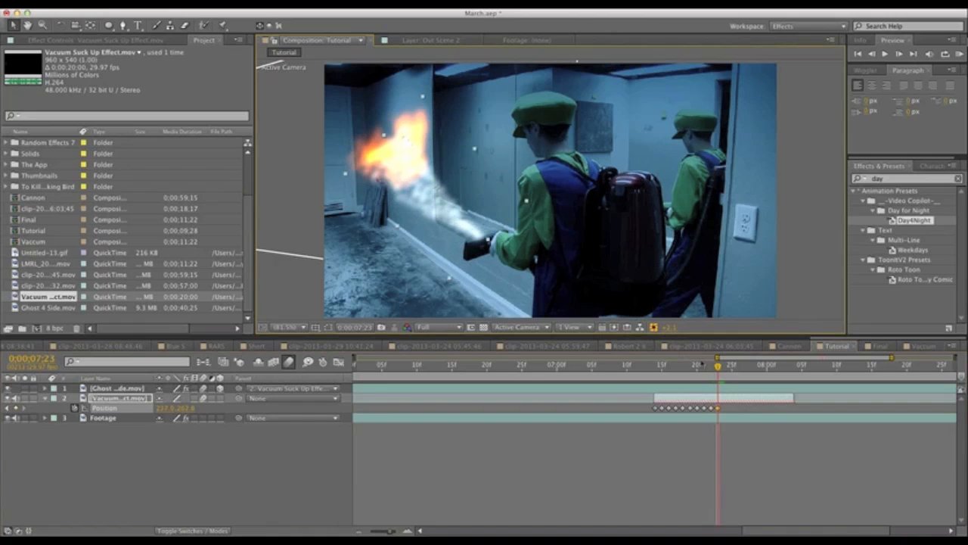
pyautogui.click(724, 367)
pyautogui.moveTo(447, 235); pyautogui.dragTo(453, 232)
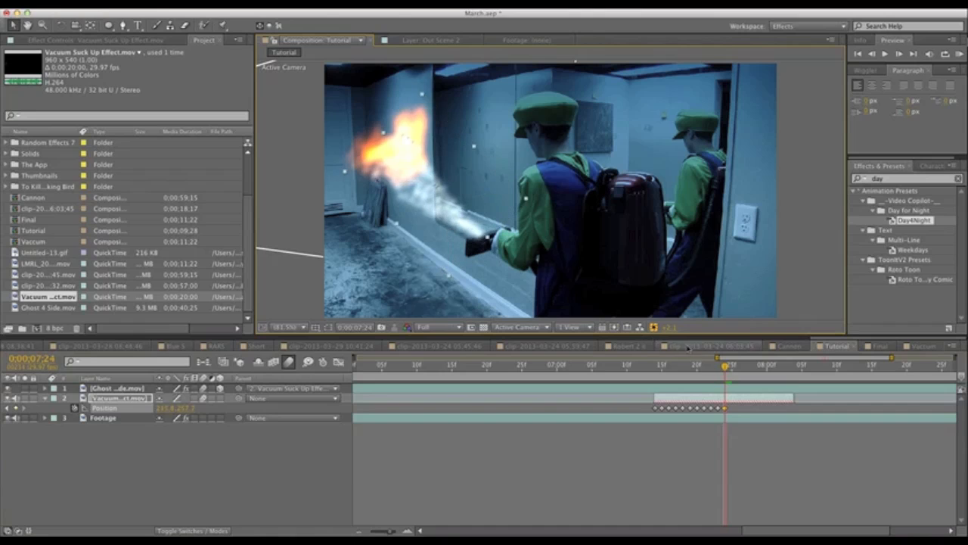
pyautogui.click(732, 367)
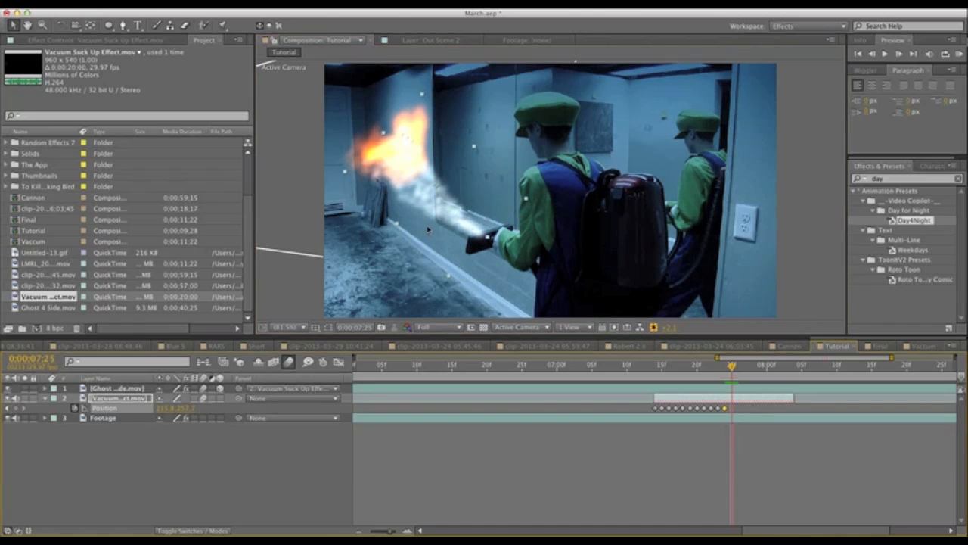
pyautogui.moveTo(450, 241); pyautogui.dragTo(456, 237)
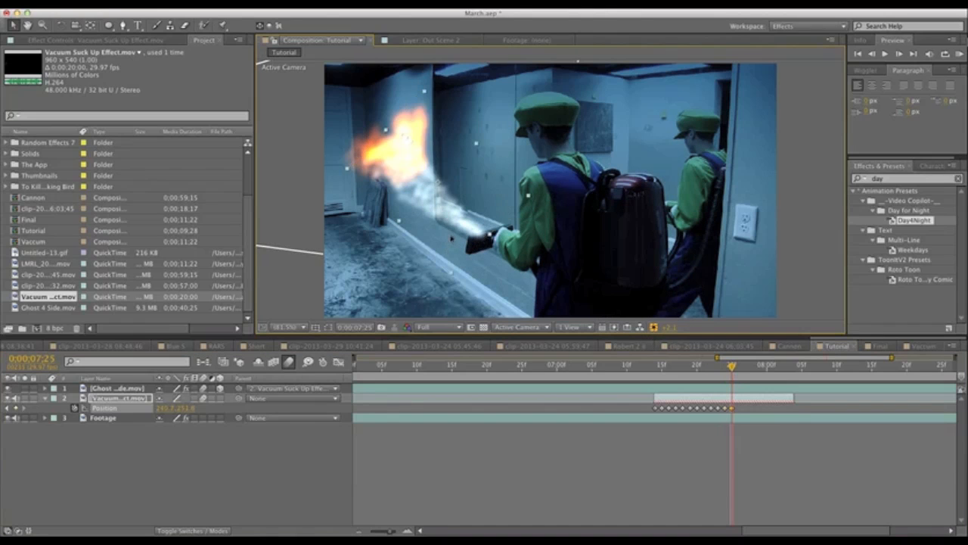
pyautogui.click(738, 366)
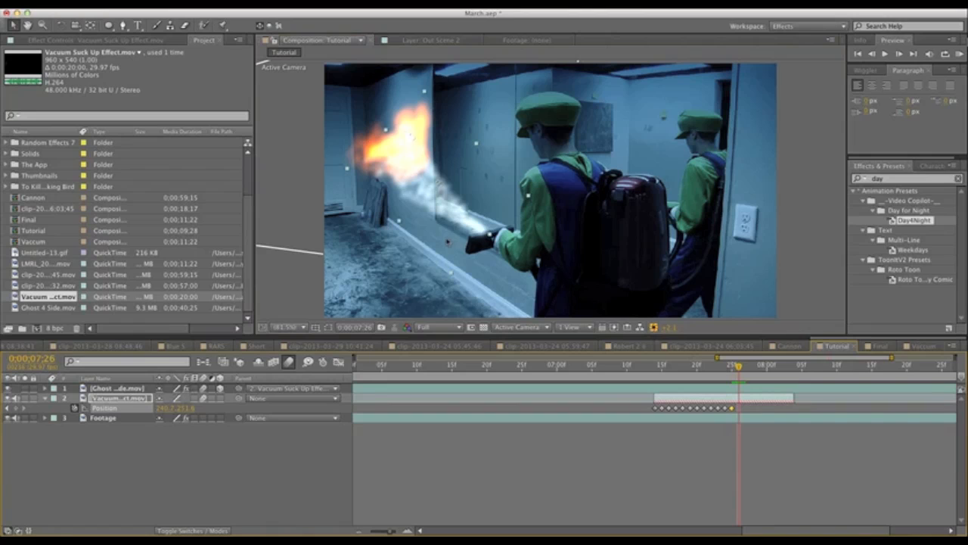
pyautogui.moveTo(450, 237); pyautogui.dragTo(452, 239)
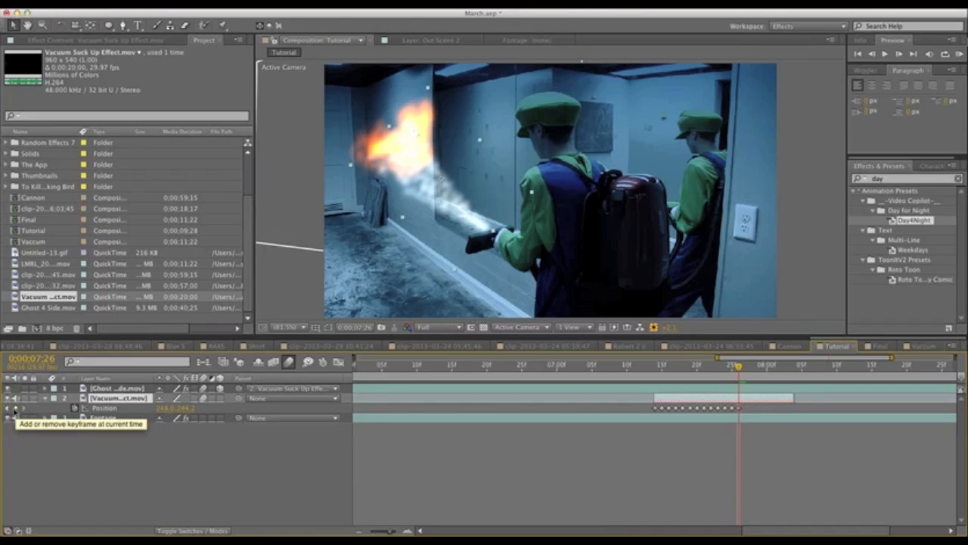
# - Set Scale, Opacity and Rotation keyframes on the vacuum effect layer at 0;00;07;26 and show all its keyframed properties
pyautogui.press('s')
pyautogui.click(106, 399)
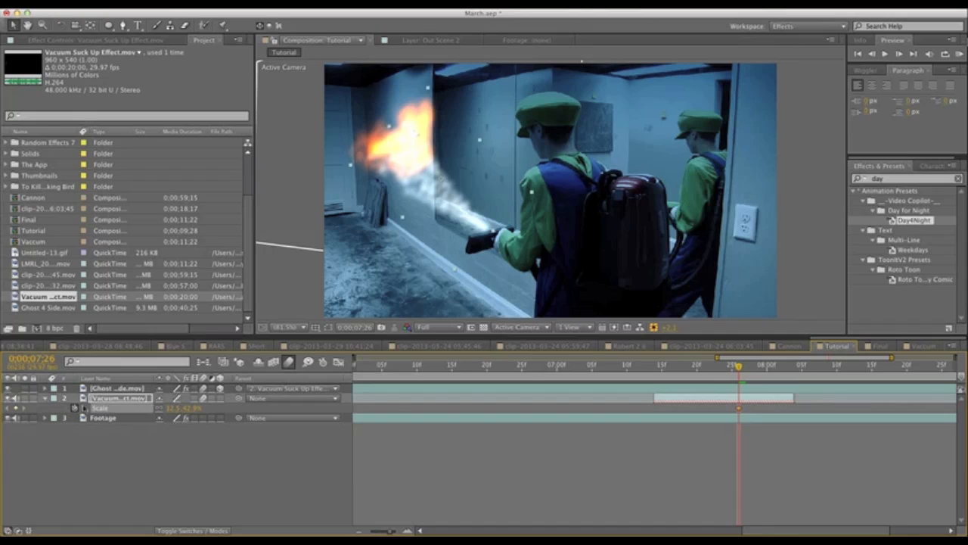
pyautogui.press('t')
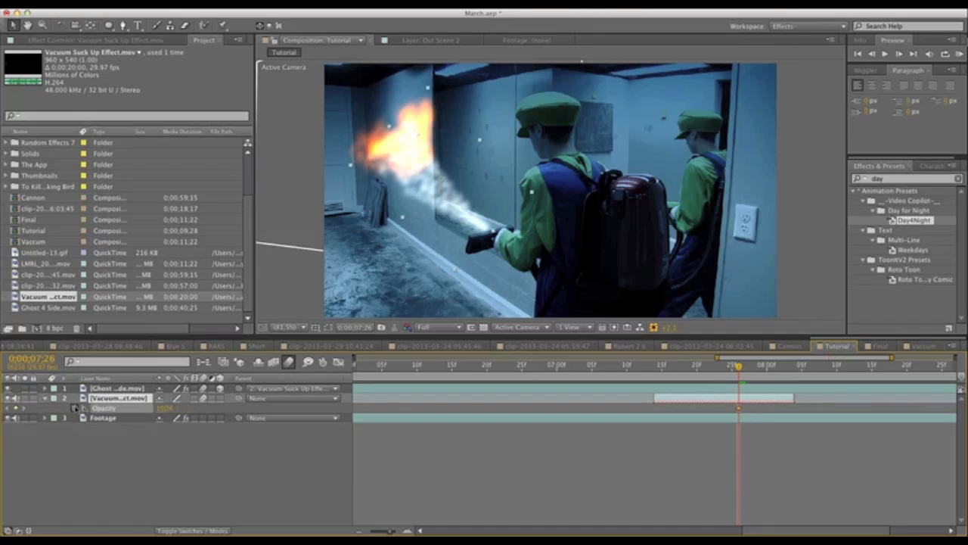
pyautogui.press('r')
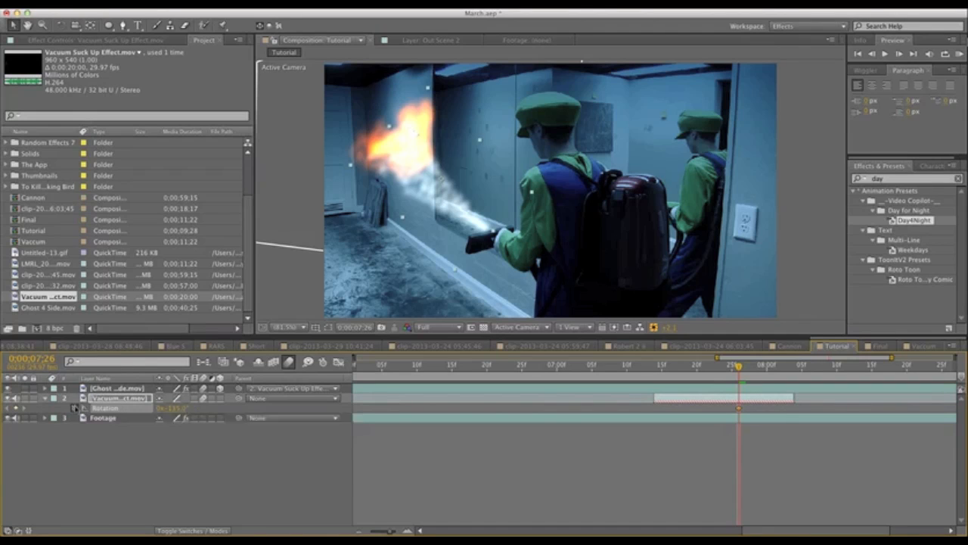
pyautogui.press('u')
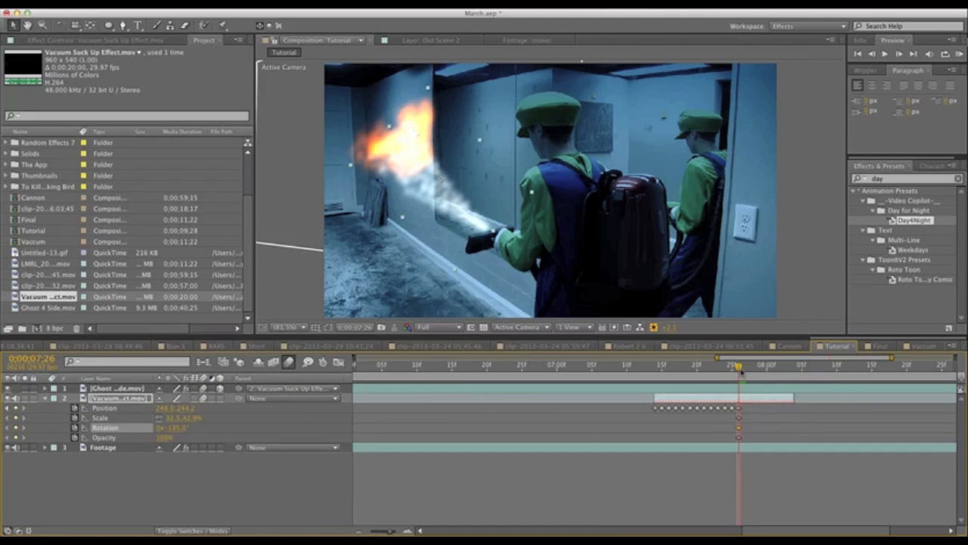
pyautogui.click(787, 376)
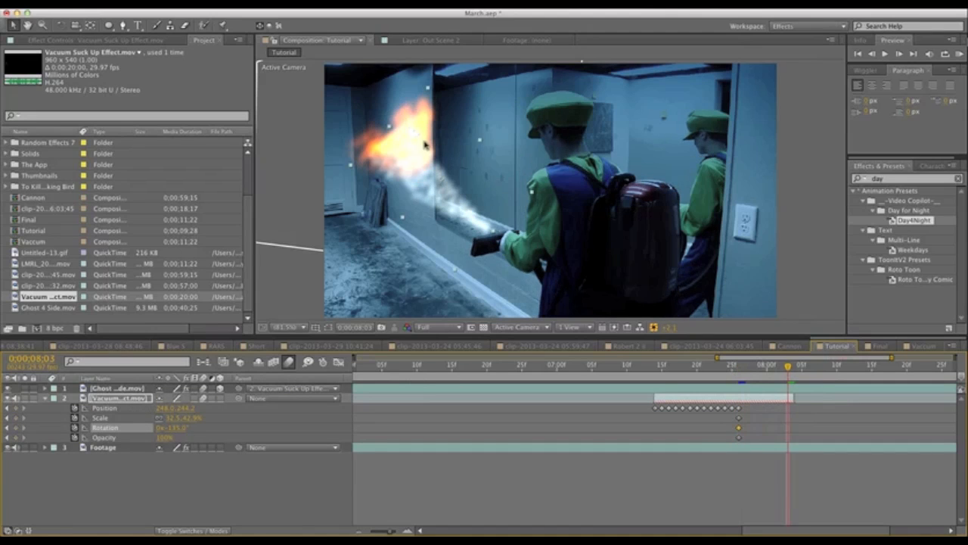
pyautogui.moveTo(416, 125); pyautogui.dragTo(489, 198)
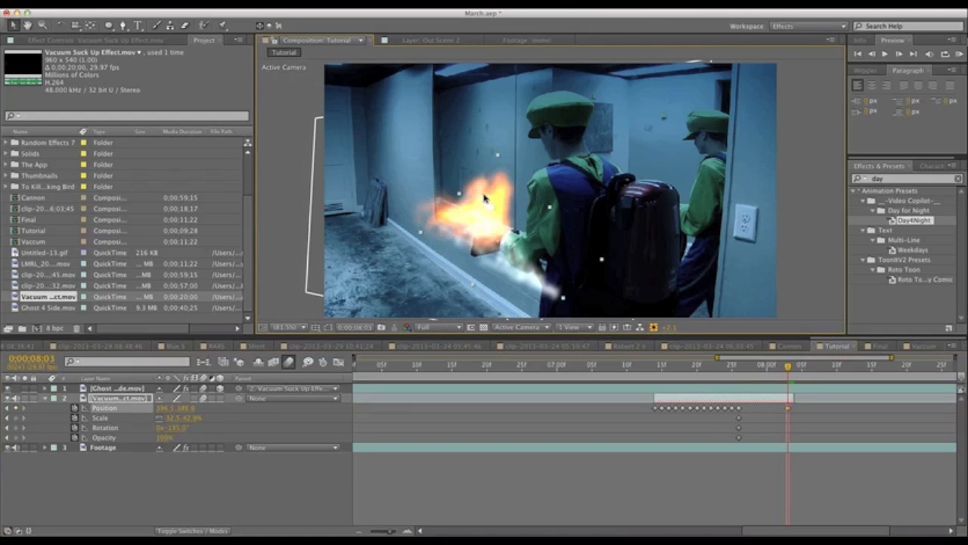
pyautogui.press('super+z')
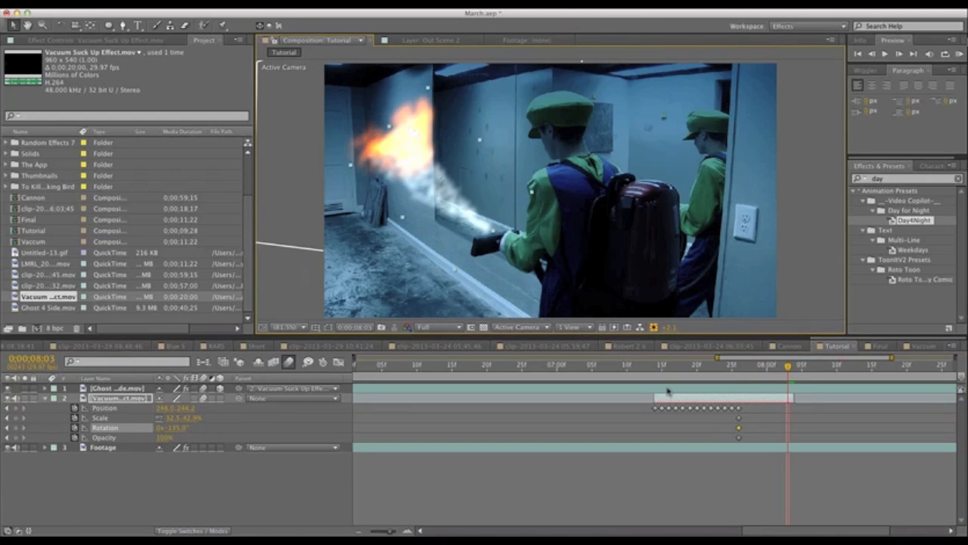
# - Set starting Position, Scale, Orientation and Opacity keyframes on the ghost layer at 0;00;07;26 and show its keyframed properties
pyautogui.click(738, 417)
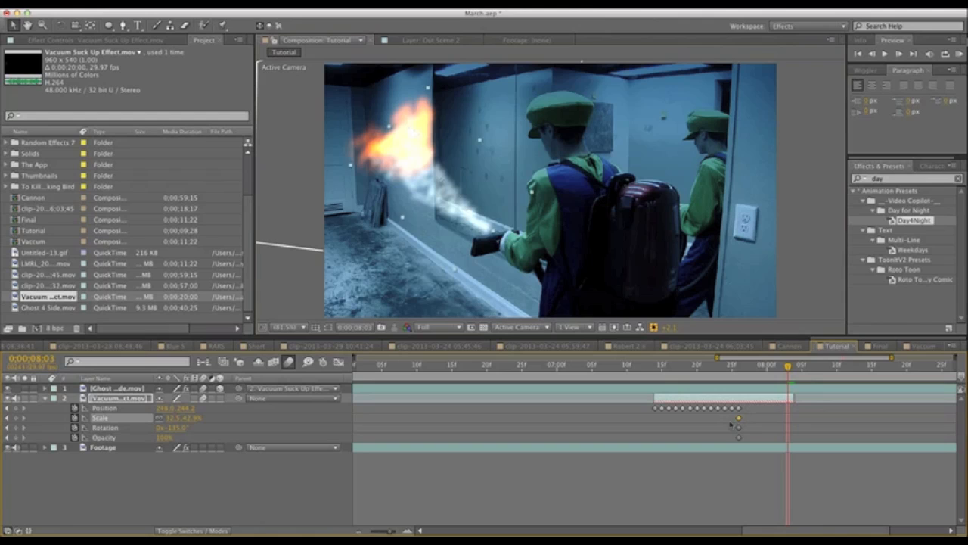
pyautogui.click(730, 425)
pyautogui.click(738, 371)
pyautogui.click(732, 386)
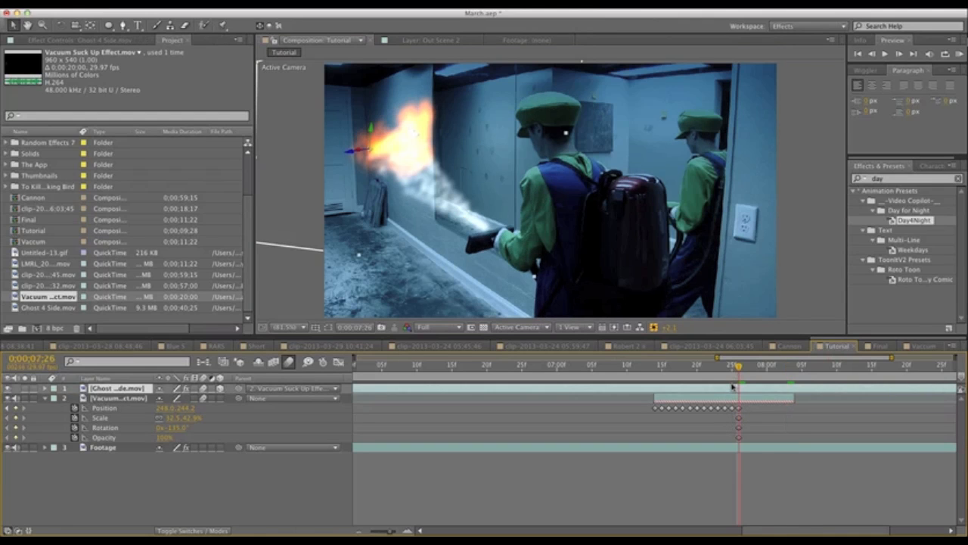
pyautogui.press('p')
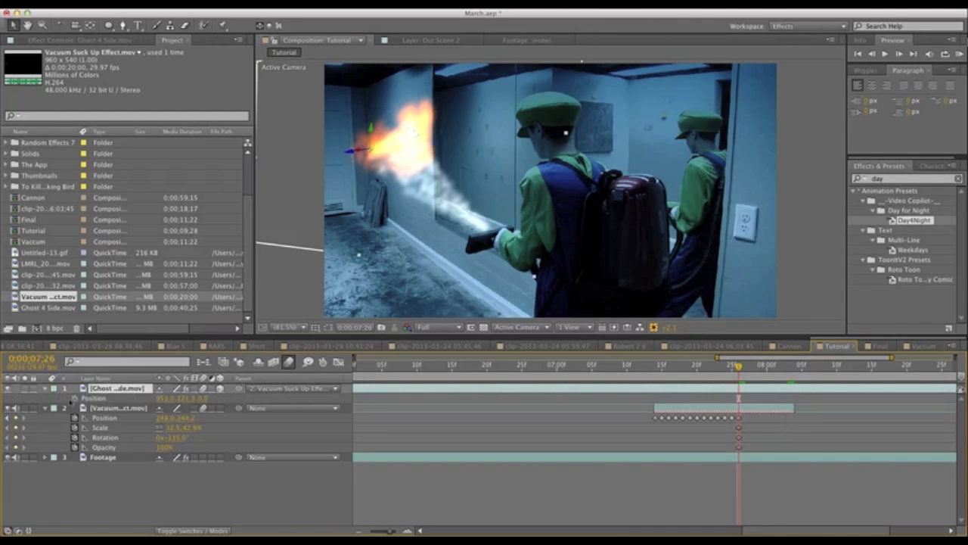
pyautogui.click(73, 398)
pyautogui.press('r')
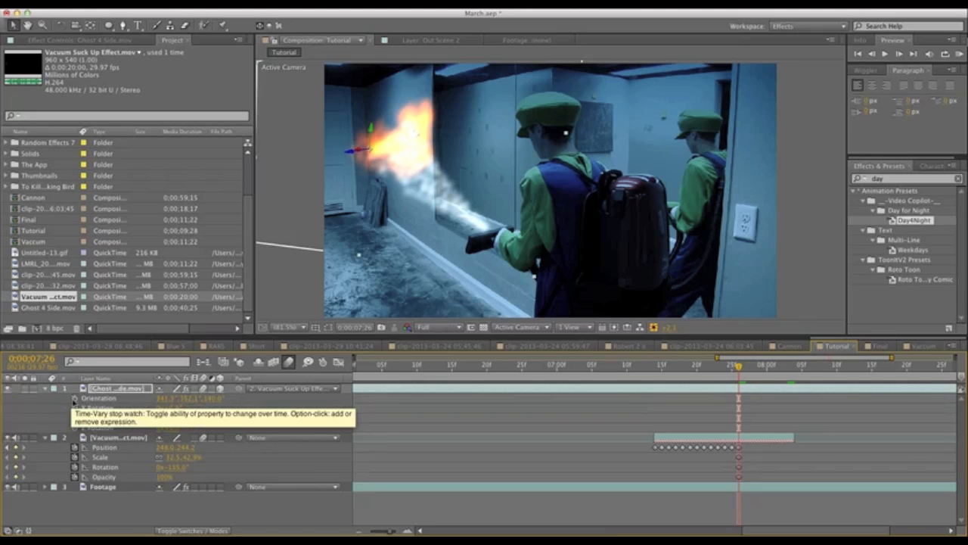
pyautogui.click(74, 398)
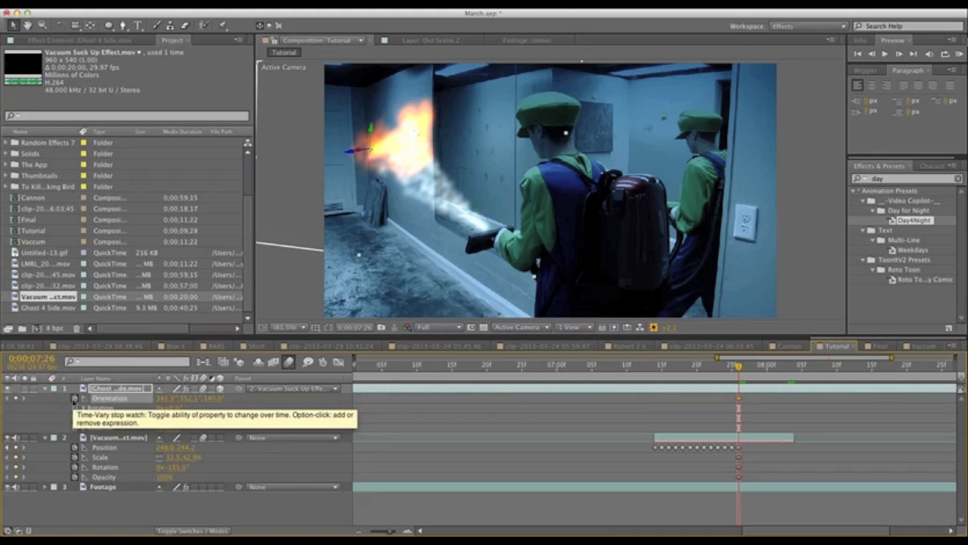
pyautogui.press('t')
pyautogui.click(73, 398)
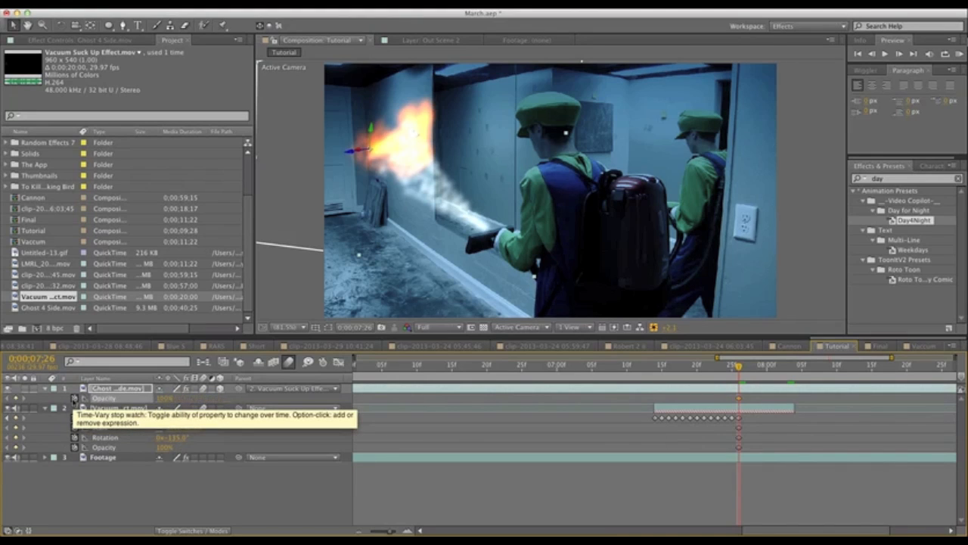
pyautogui.press('u')
# - Remove the vacuum effect's Scale, Rotation and Opacity keyframes, then set a Mask Path keyframe at 0;00;07;26 and show the mask outline
pyautogui.moveTo(731, 457); pyautogui.dragTo(748, 481)
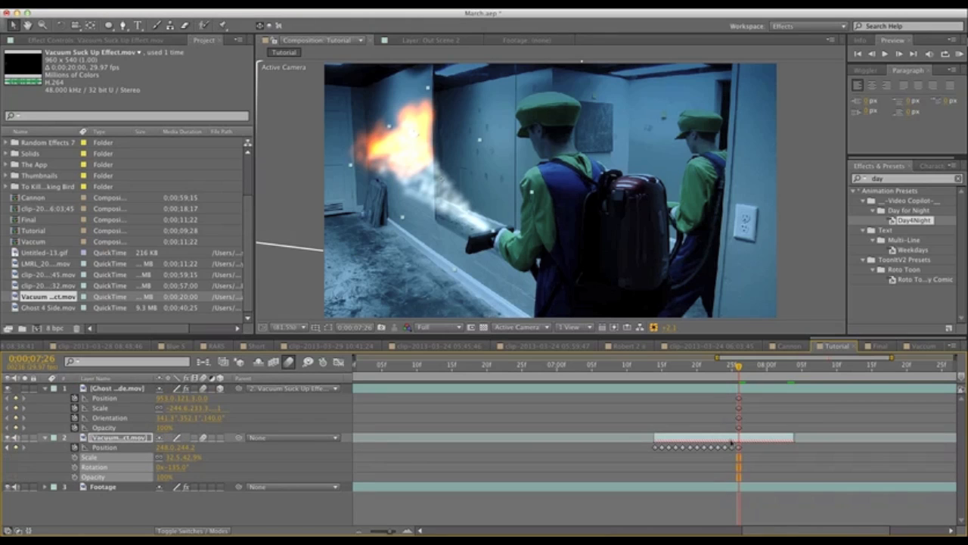
pyautogui.click(115, 437)
pyautogui.press('m')
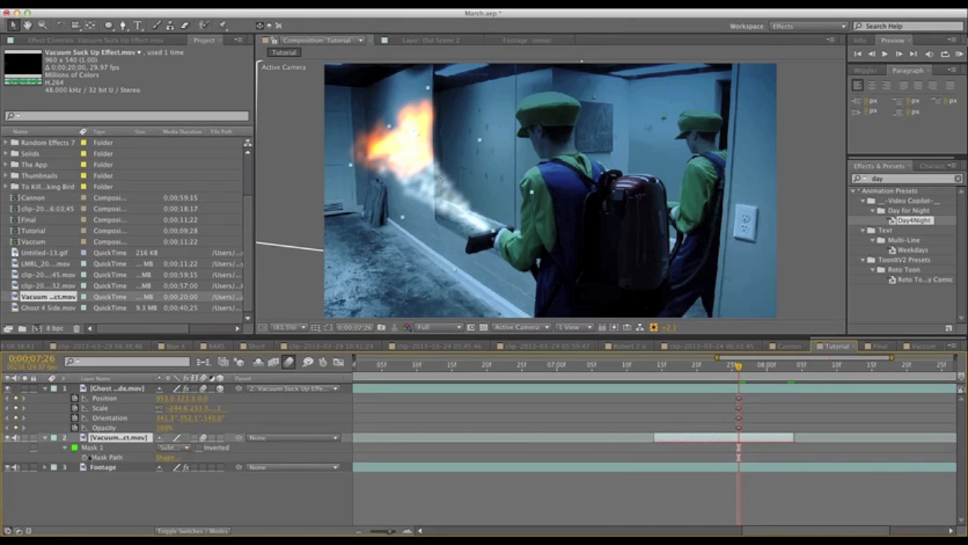
pyautogui.click(106, 456)
pyautogui.click(328, 327)
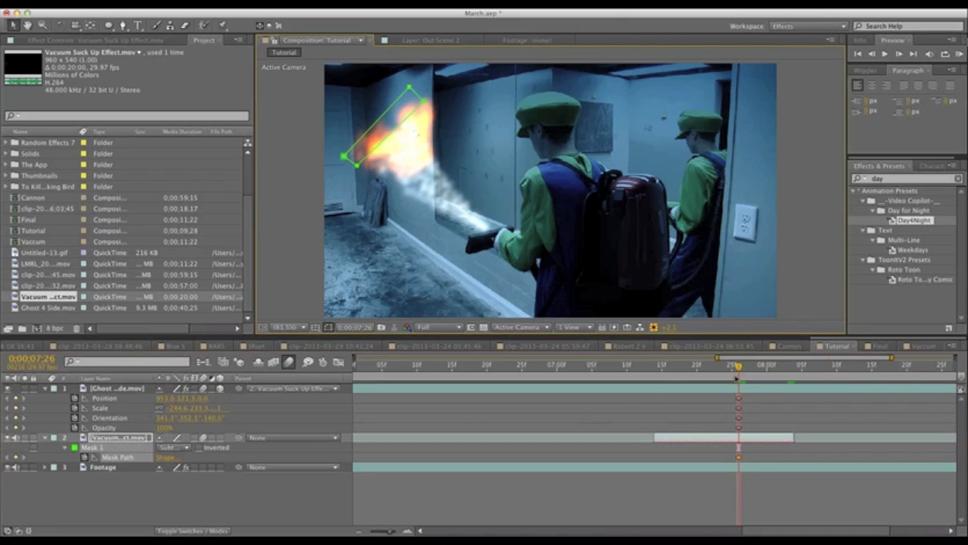
# - At 0;00;08;03, stretch the vacuum effect's subtract mask from the wide end of the smoke down to the nozzle
pyautogui.moveTo(740, 367); pyautogui.dragTo(794, 376)
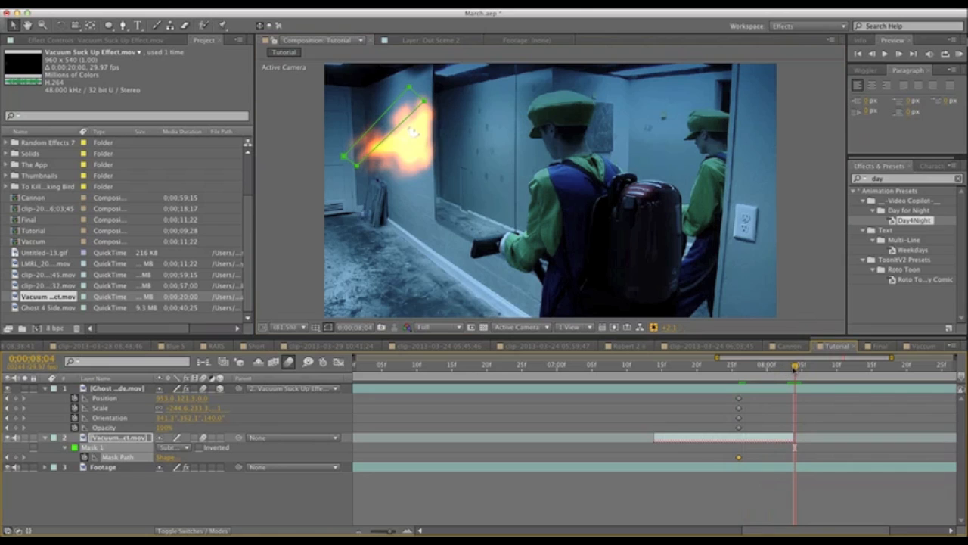
pyautogui.moveTo(794, 367); pyautogui.dragTo(788, 367)
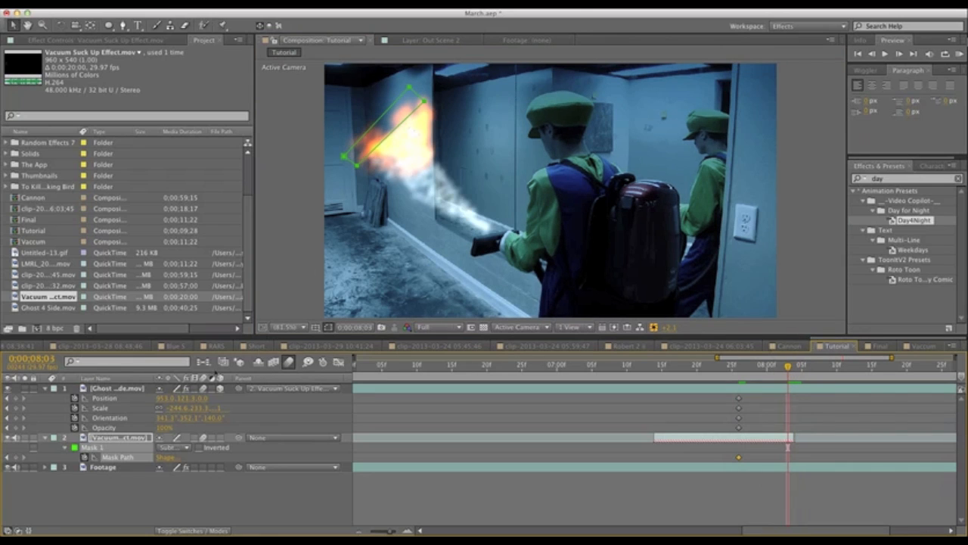
pyautogui.click(137, 437)
pyautogui.moveTo(378, 154); pyautogui.dragTo(471, 243)
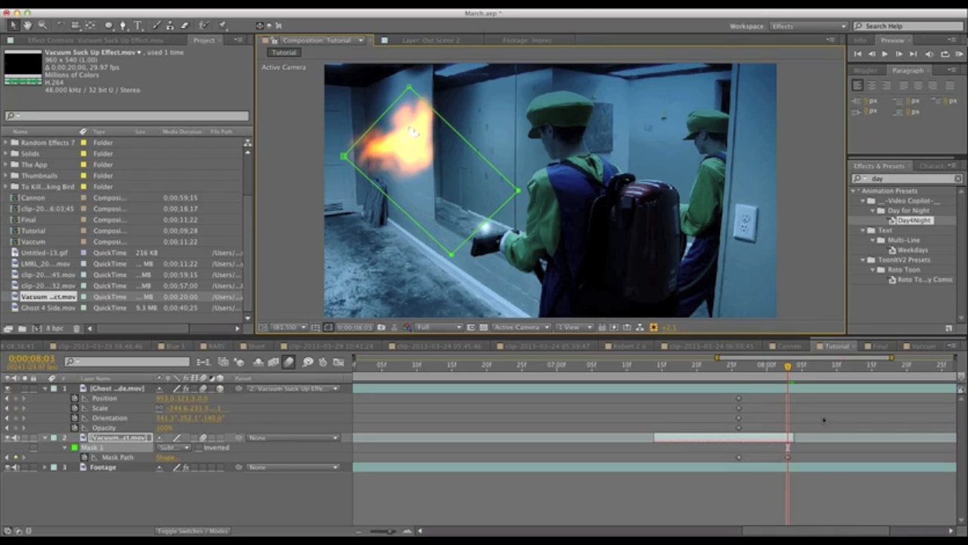
# - At 0;00;08;03, shrink the ghost layer and move it onto the vacuum nozzle with new Position and Scale keyframes
pyautogui.click(752, 382)
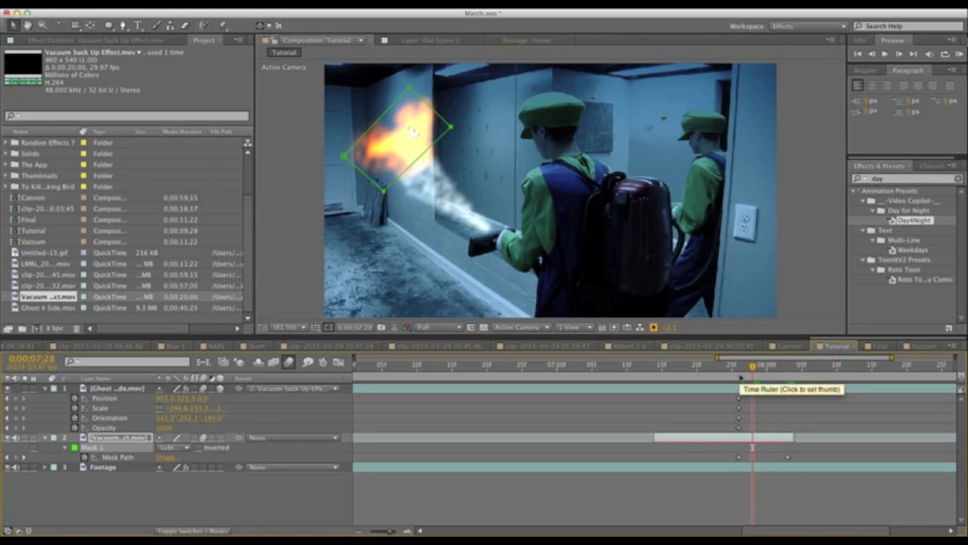
pyautogui.click(739, 369)
pyautogui.click(758, 406)
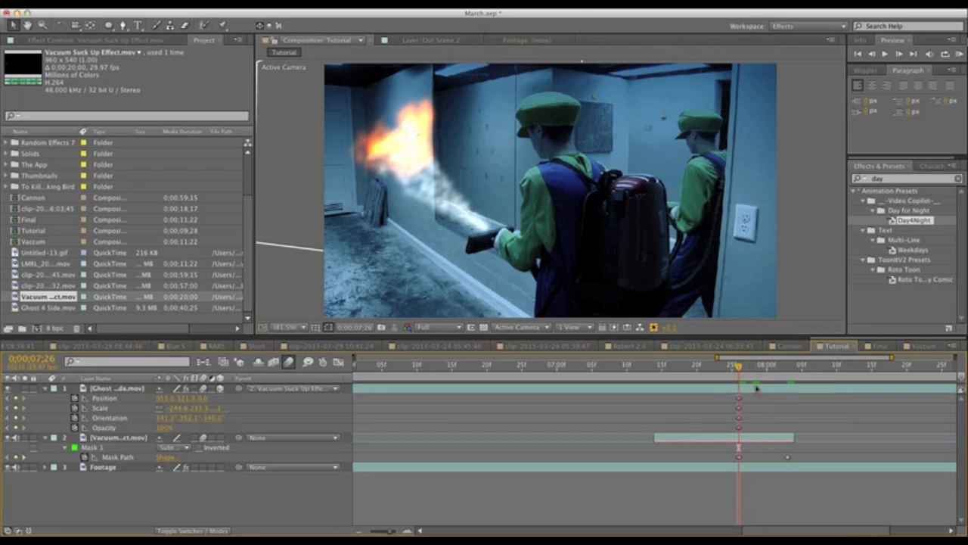
pyautogui.click(757, 388)
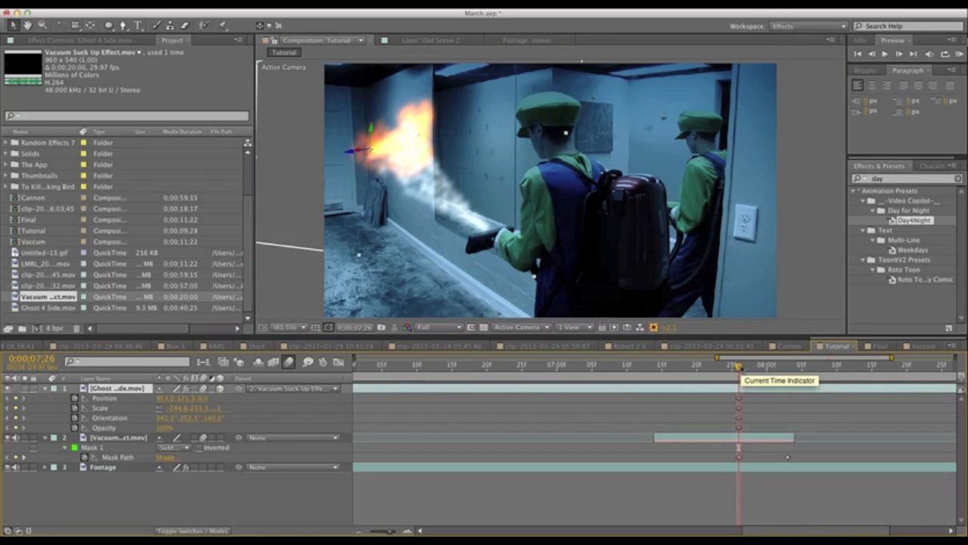
pyautogui.click(787, 367)
pyautogui.moveTo(391, 145); pyautogui.dragTo(463, 210)
pyautogui.moveTo(718, 96); pyautogui.dragTo(463, 257)
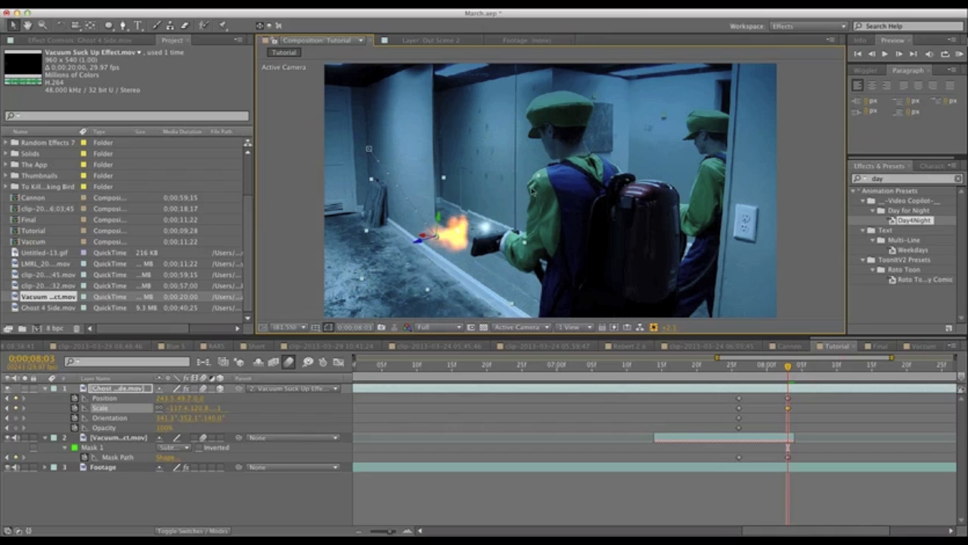
pyautogui.moveTo(540, 180); pyautogui.dragTo(490, 218)
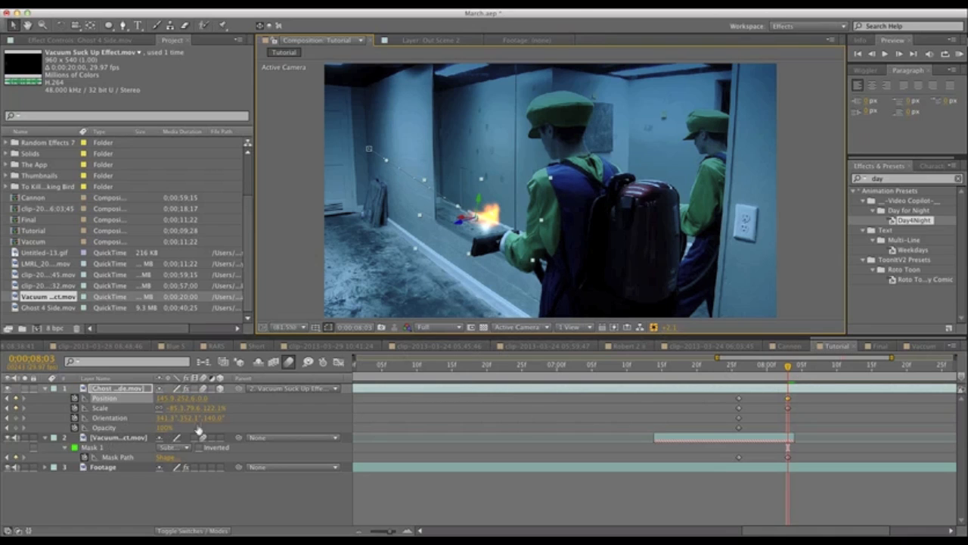
# - Set the ghost layer's Opacity to 1% at 0;00;08;03 and trim the layer's end to that time
pyautogui.click(164, 428)
pyautogui.write('1')
pyautogui.click(219, 431)
pyautogui.click(788, 388)
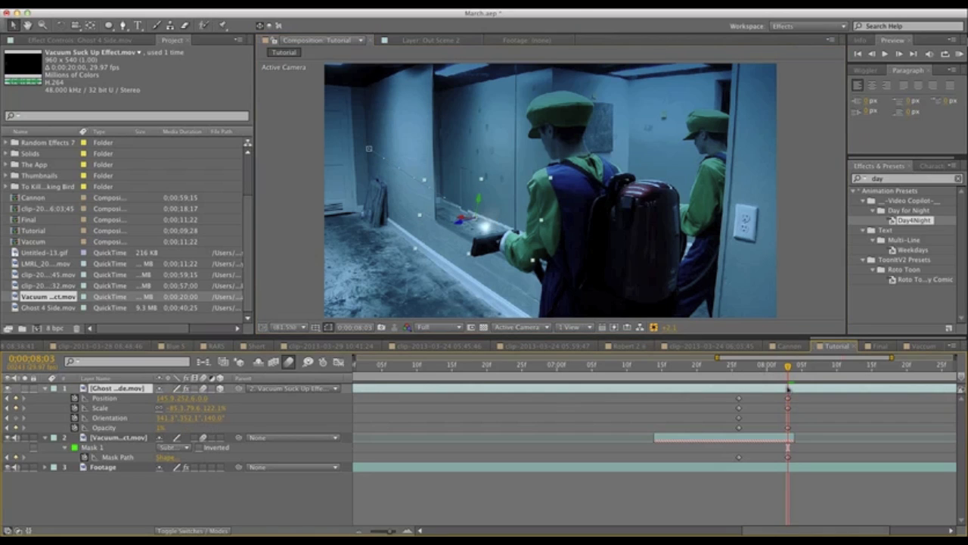
pyautogui.hotkey('alt', ']')
# - Preview the ghost being sucked into the nozzle from 0;00;07;26 onward
pyautogui.moveTo(762, 370); pyautogui.dragTo(739, 370)
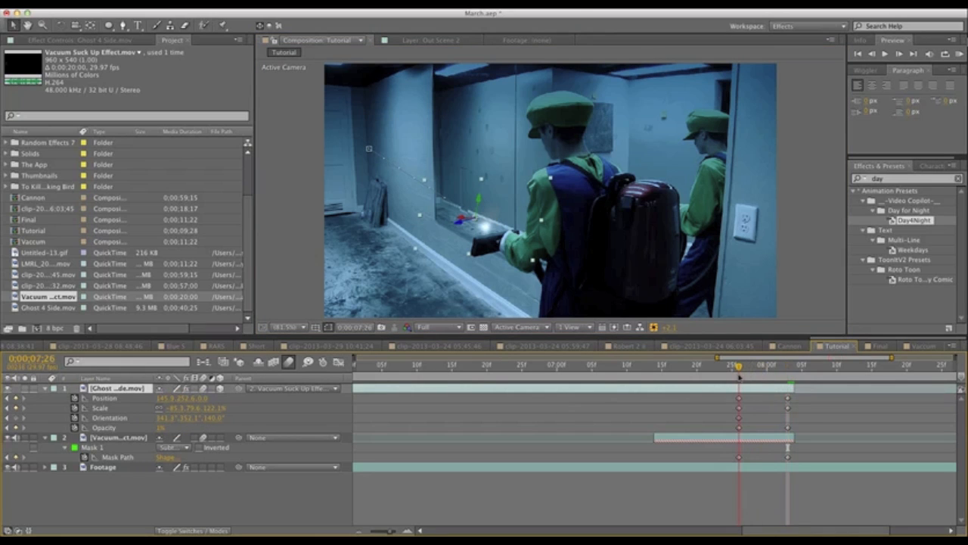
pyautogui.click(859, 418)
pyautogui.press('space')
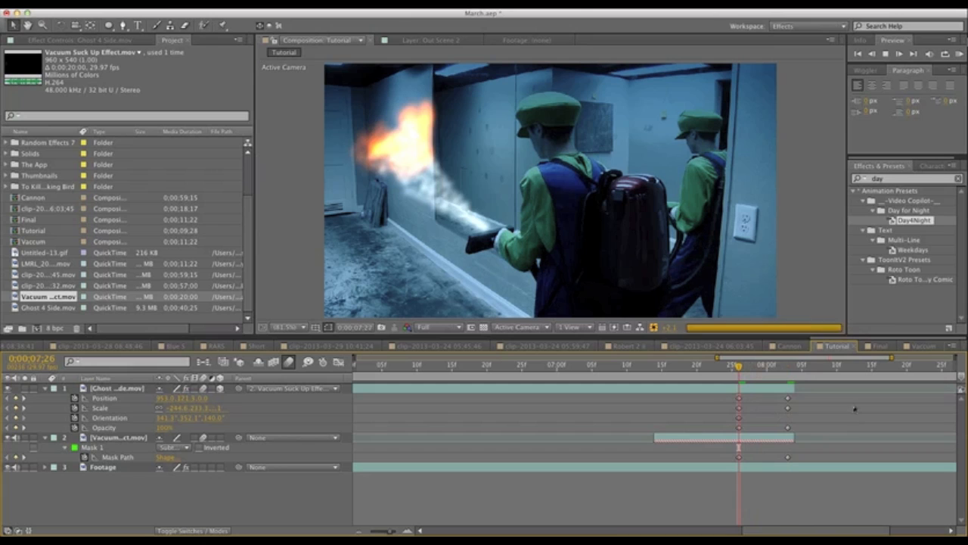
pyautogui.press('space')
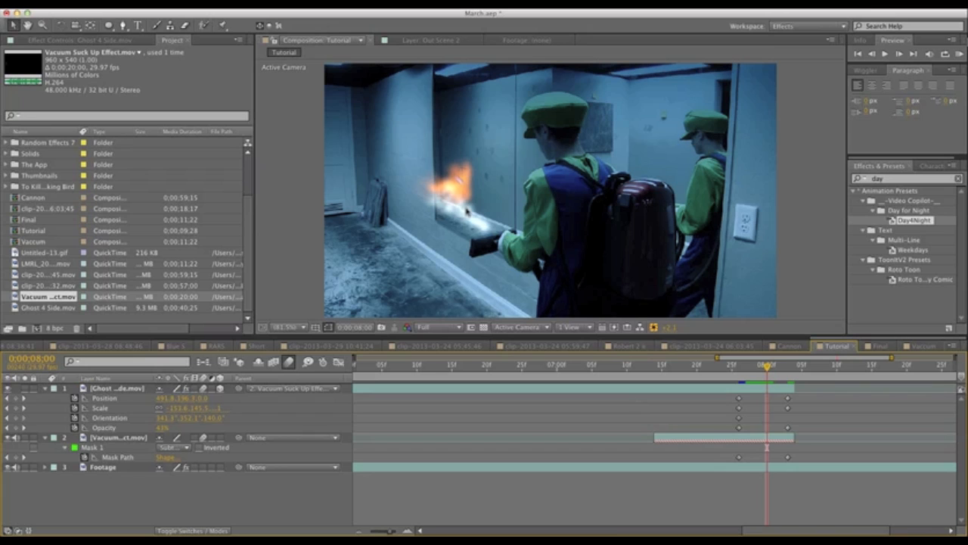
pyautogui.press('space')
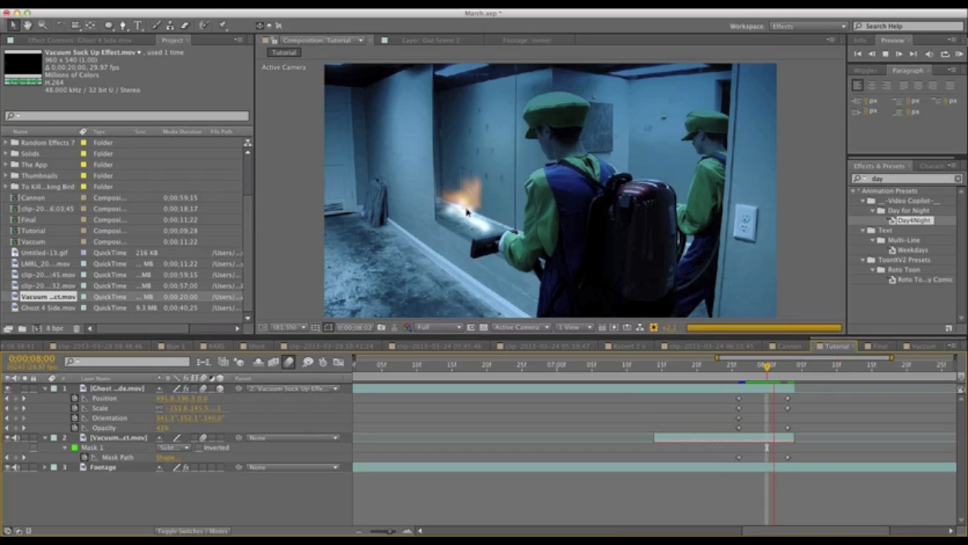
pyautogui.click(733, 369)
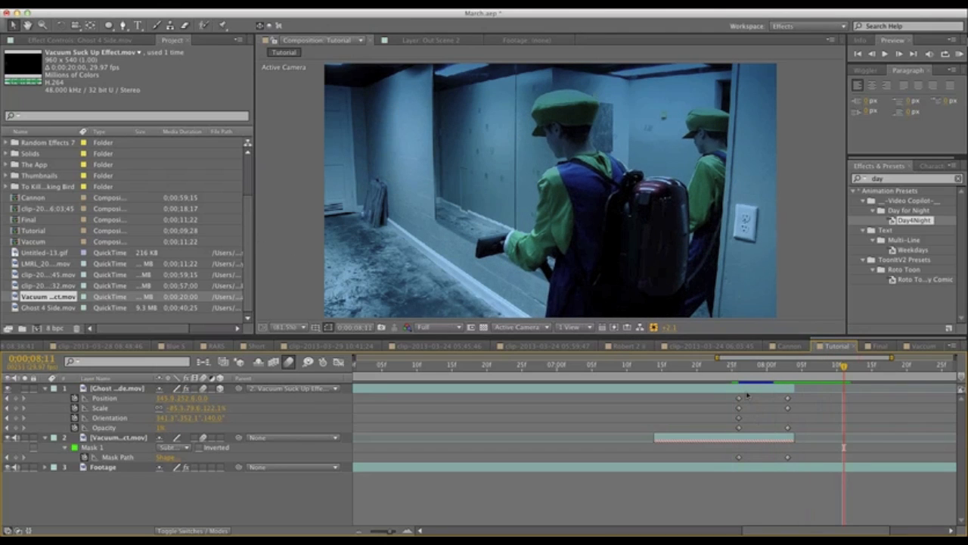
# - At 0;00;07;14, add a text layer reading "3" and position it just above the ghost
pyautogui.moveTo(393, 530); pyautogui.dragTo(380, 532)
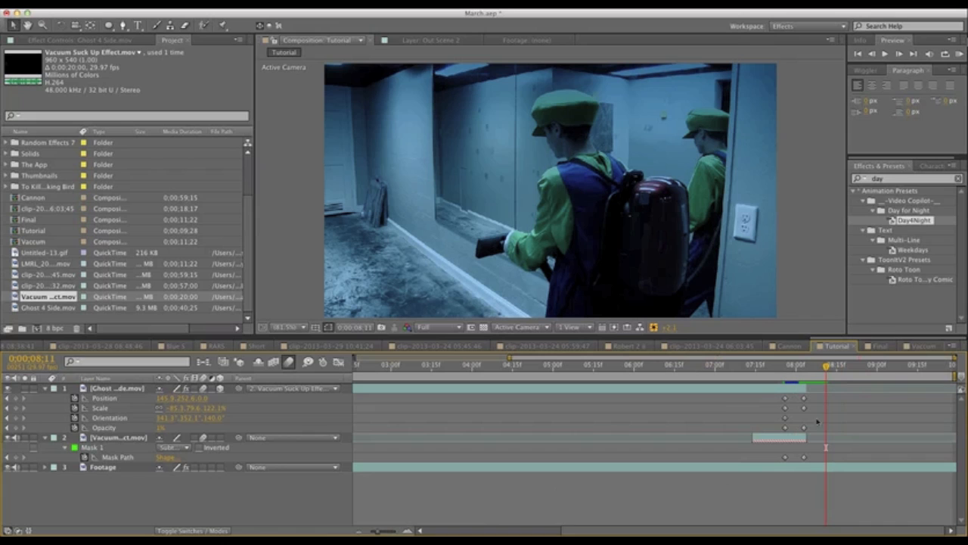
pyautogui.moveTo(774, 374); pyautogui.dragTo(751, 378)
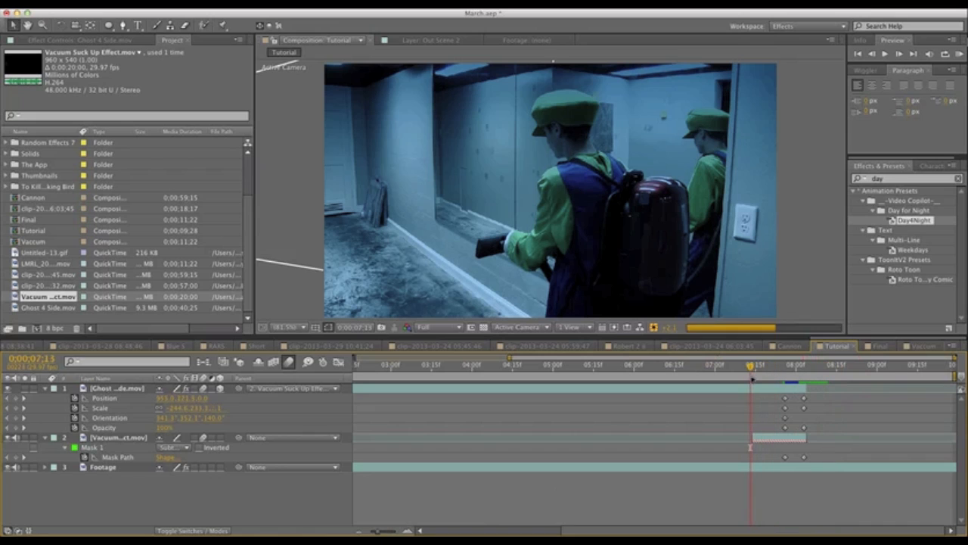
pyautogui.press('pagedown')
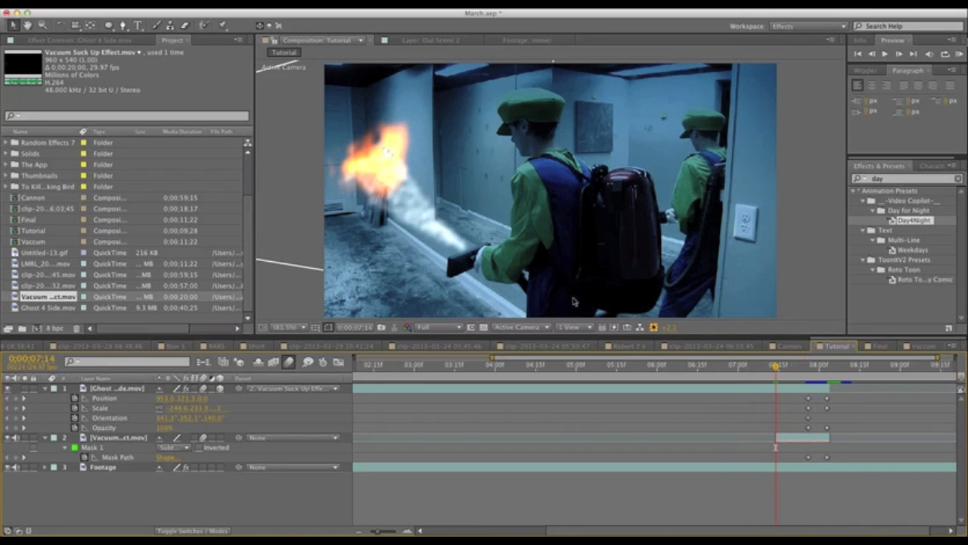
pyautogui.click(140, 27)
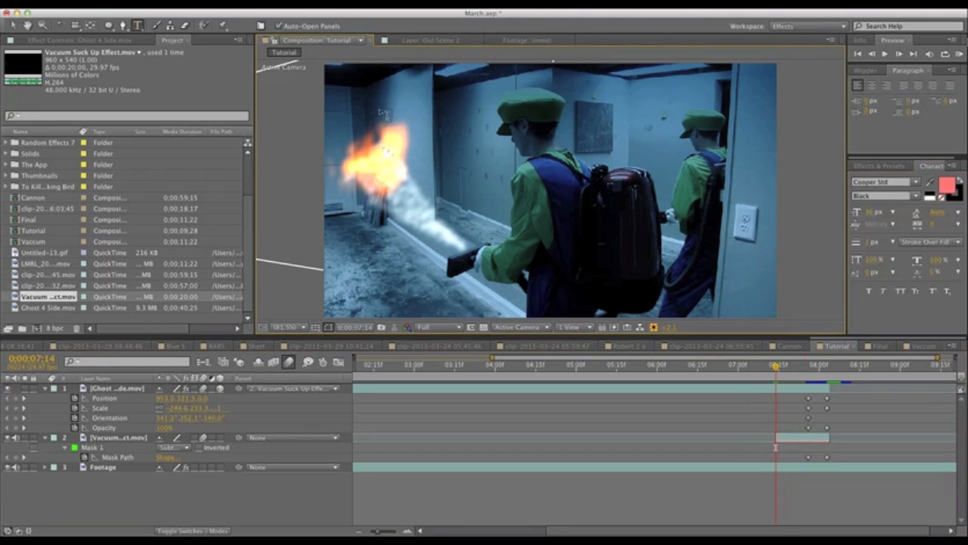
pyautogui.click(382, 119)
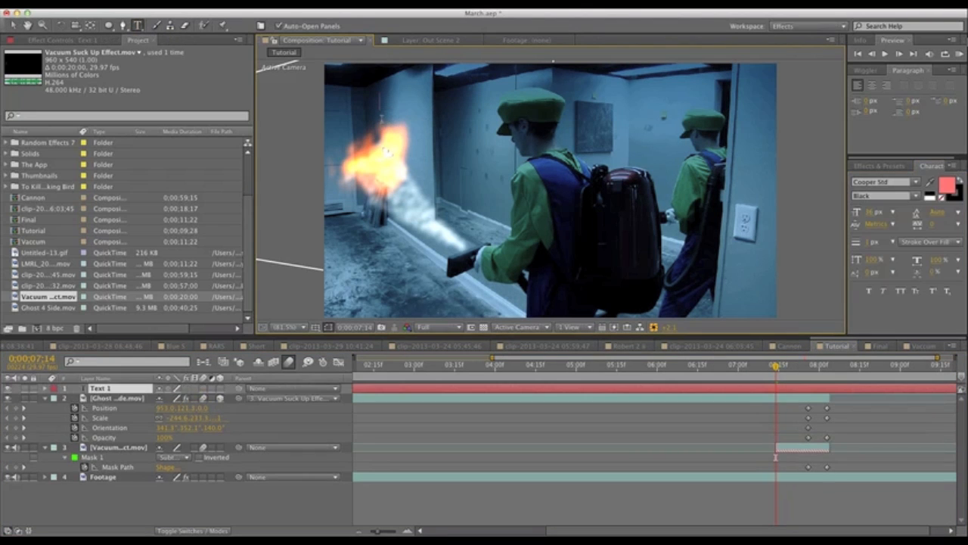
pyautogui.write('3')
pyautogui.click(521, 422)
pyautogui.moveTo(383, 101); pyautogui.dragTo(390, 111)
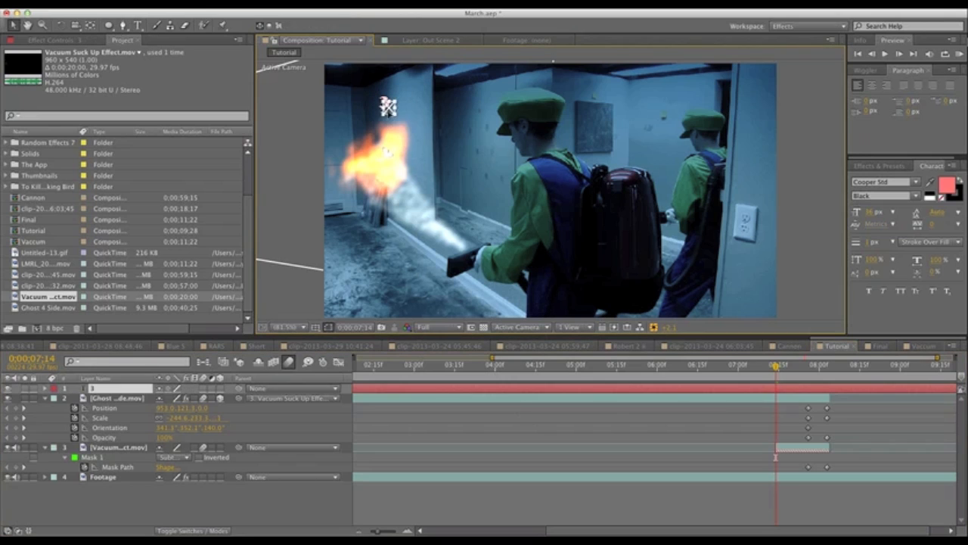
# - Color the text white (FFFFFF) and trim its layer to start at 0;00;07;14
pyautogui.click(946, 184)
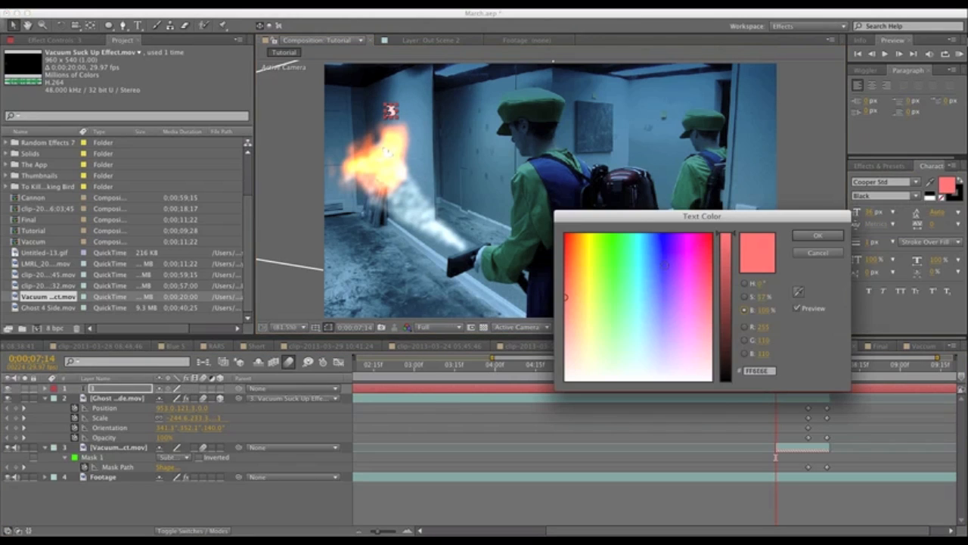
pyautogui.moveTo(575, 363); pyautogui.dragTo(496, 436)
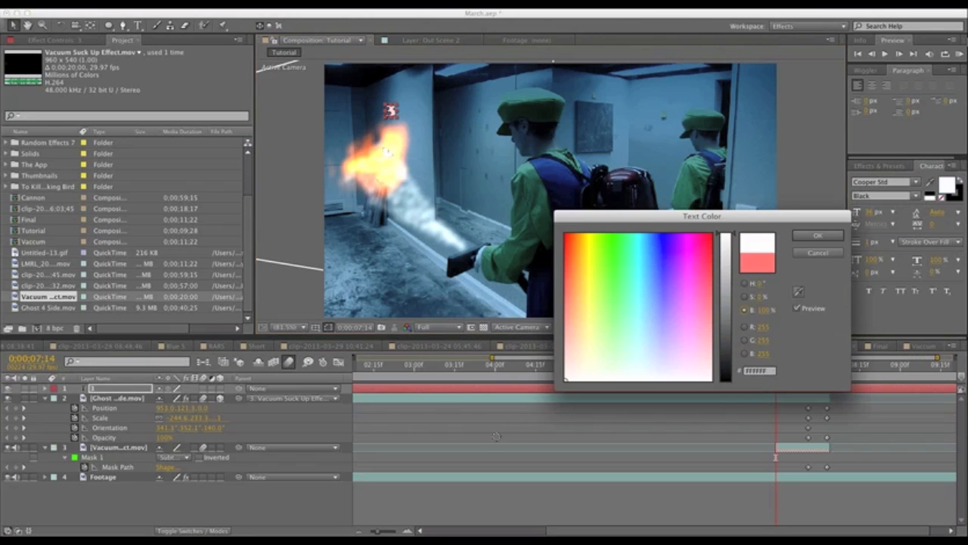
pyautogui.click(828, 239)
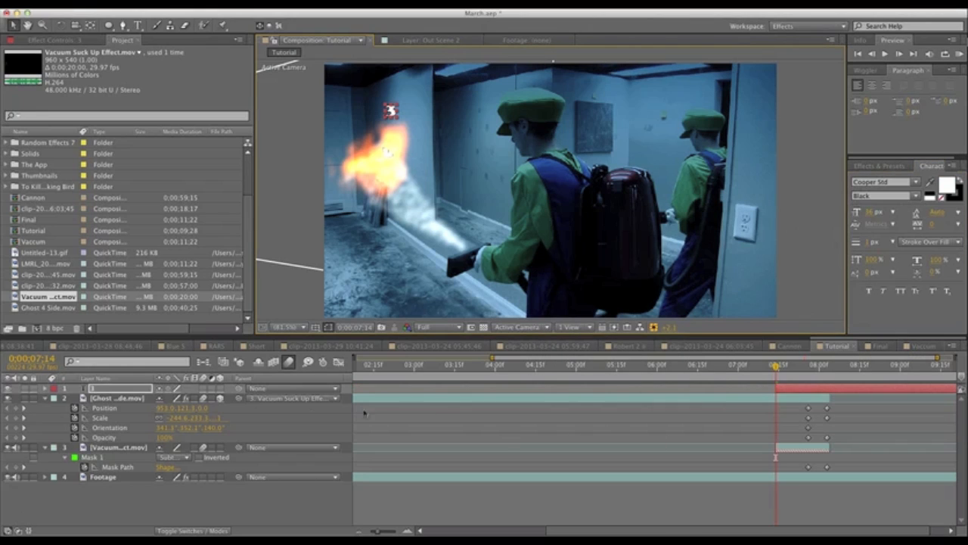
# - Parent the text layer to the ghost layer and trim the text layer's end to 0;00;07;27
pyautogui.moveTo(240, 388); pyautogui.dragTo(121, 398)
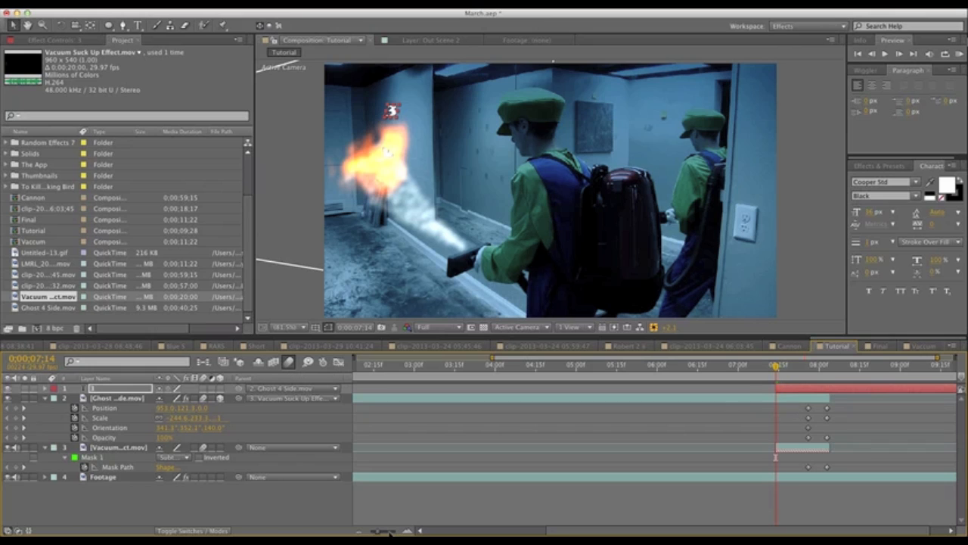
pyautogui.click(828, 376)
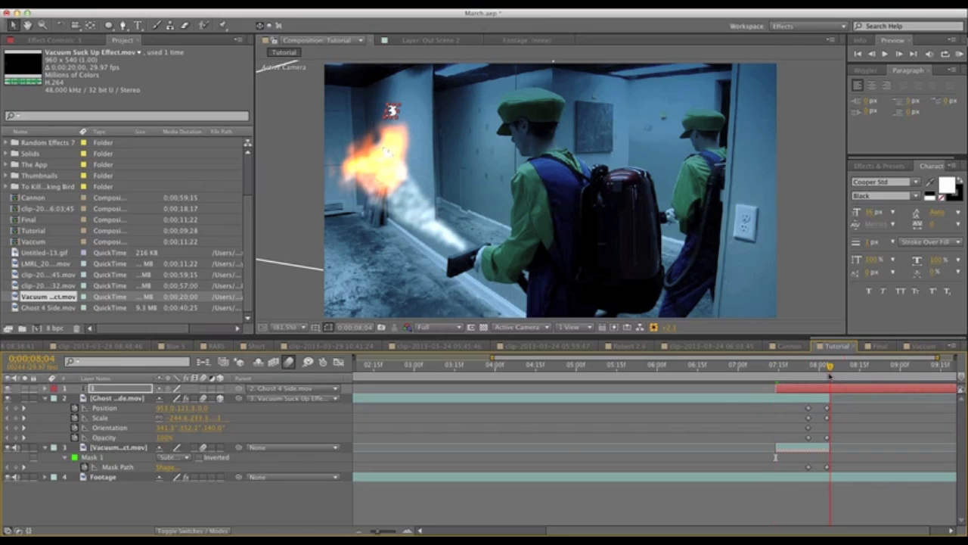
pyautogui.click(810, 376)
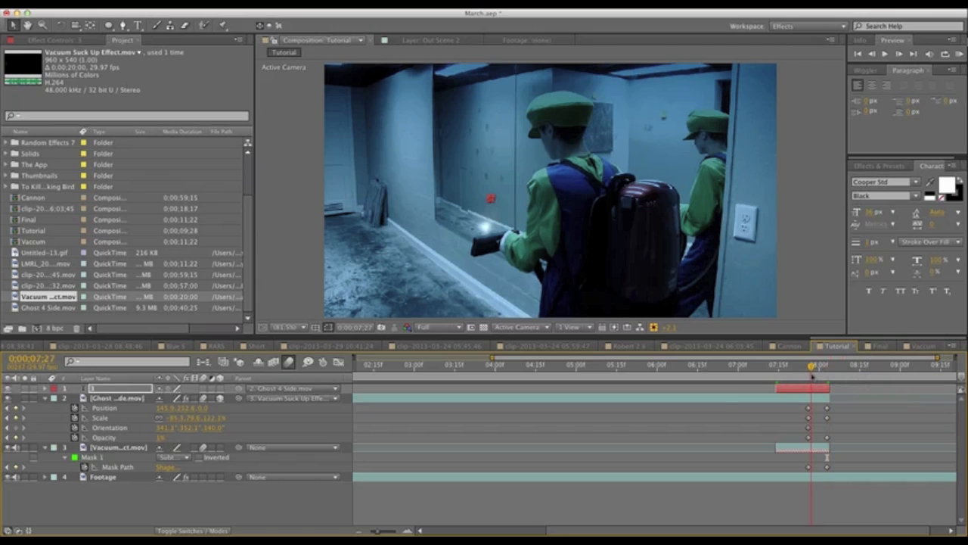
pyautogui.hotkey('alt', ']')
# - Reveal the text layer's properties and set a Source Text keyframe at 0;00;07;14
pyautogui.click(775, 366)
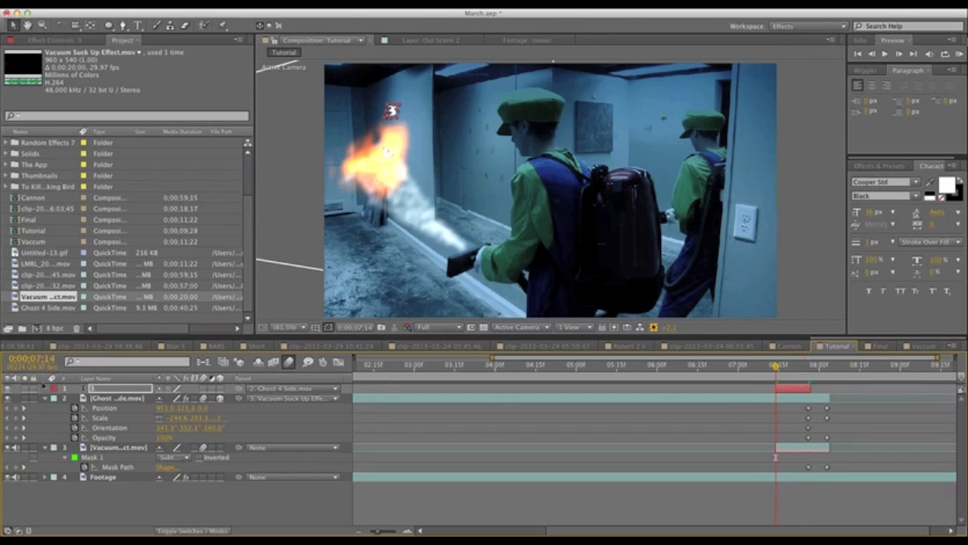
pyautogui.press('u')
pyautogui.click(125, 391)
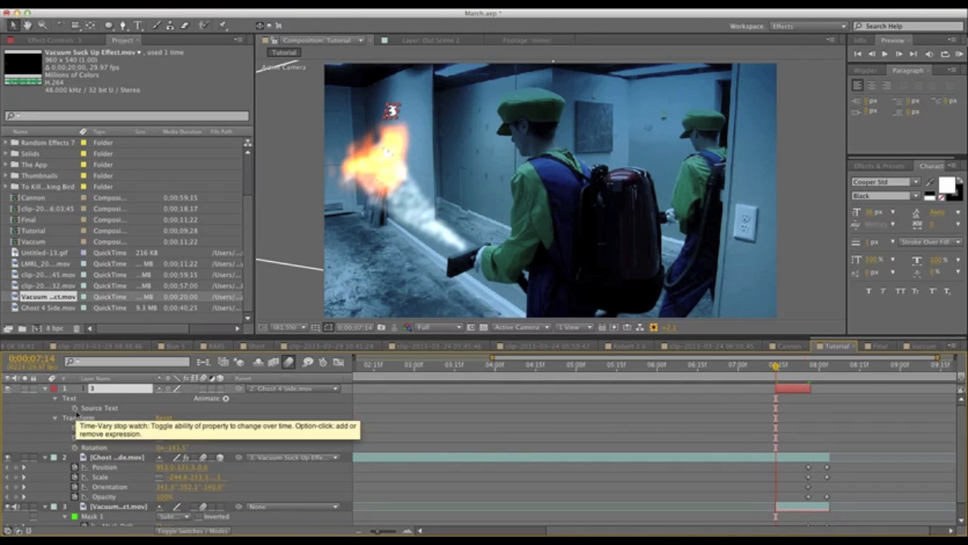
pyautogui.click(74, 408)
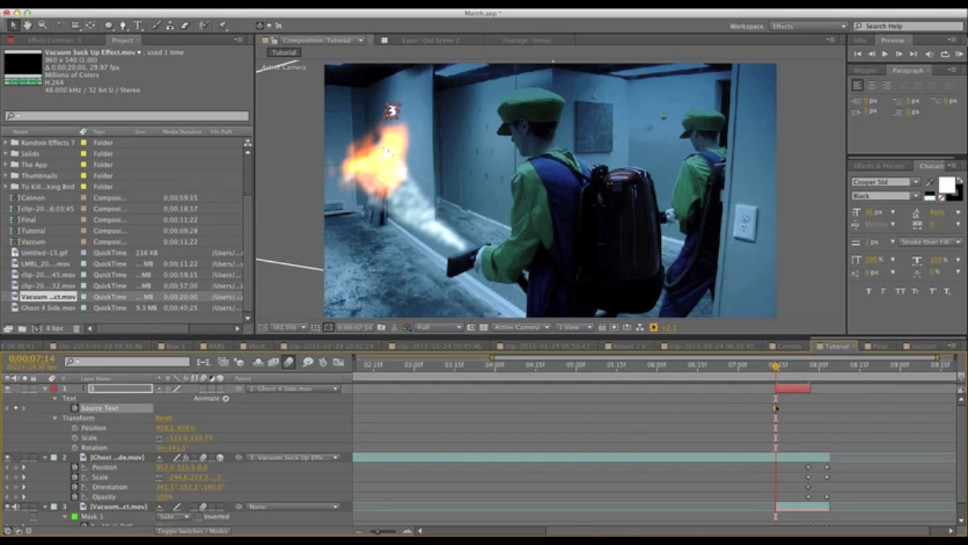
# - Change the text above the ghost to "2" at 0;00;07;19 and to "1" at 0;00;07;22
pyautogui.click(789, 366)
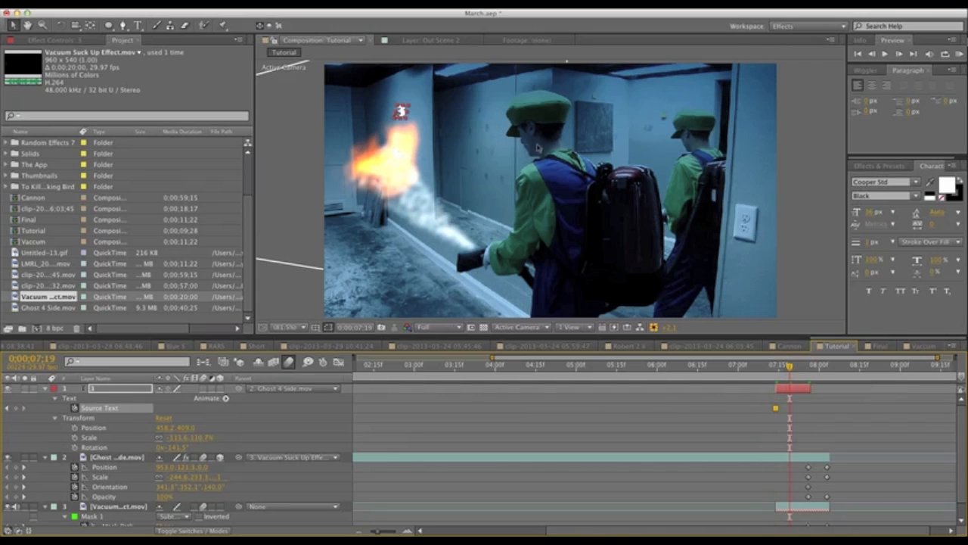
pyautogui.doubleClick(401, 111)
pyautogui.write('2')
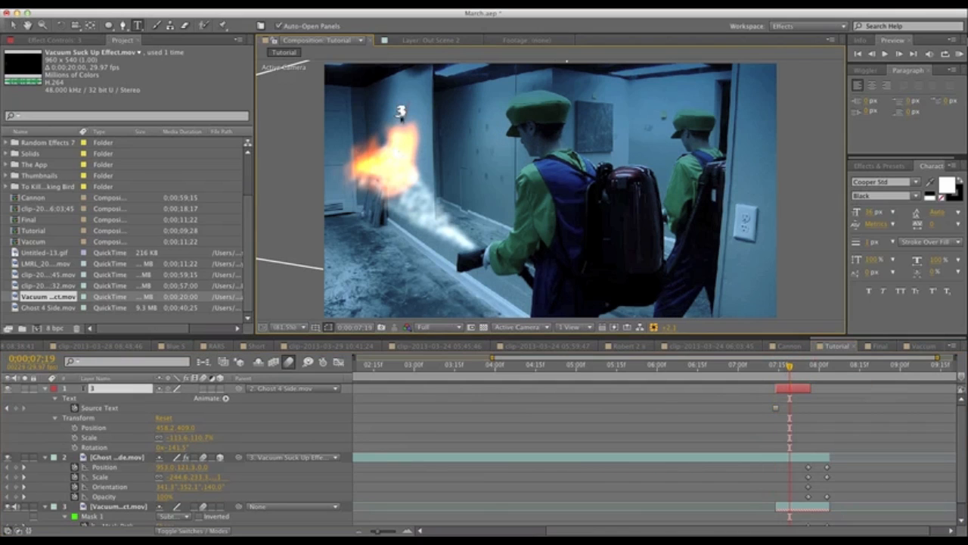
pyautogui.click(797, 366)
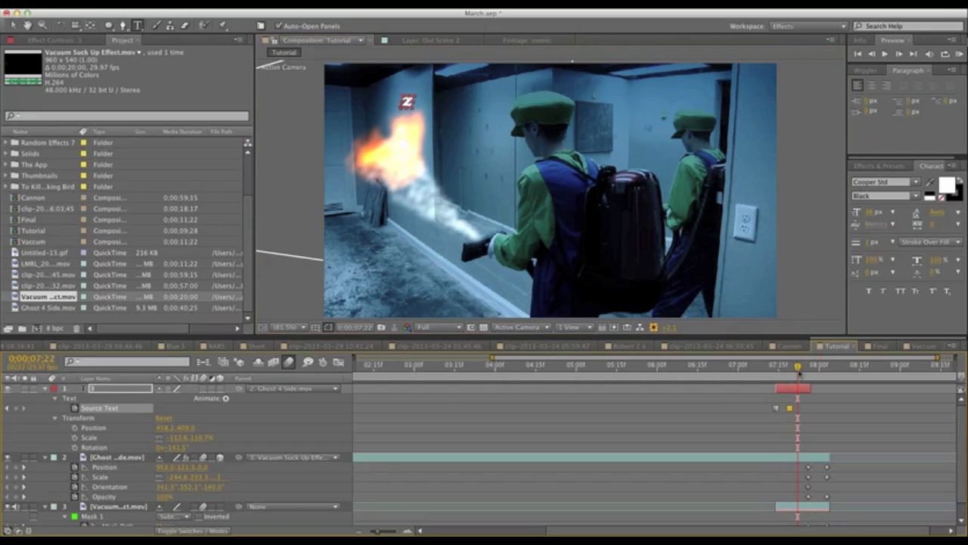
pyautogui.click(405, 101)
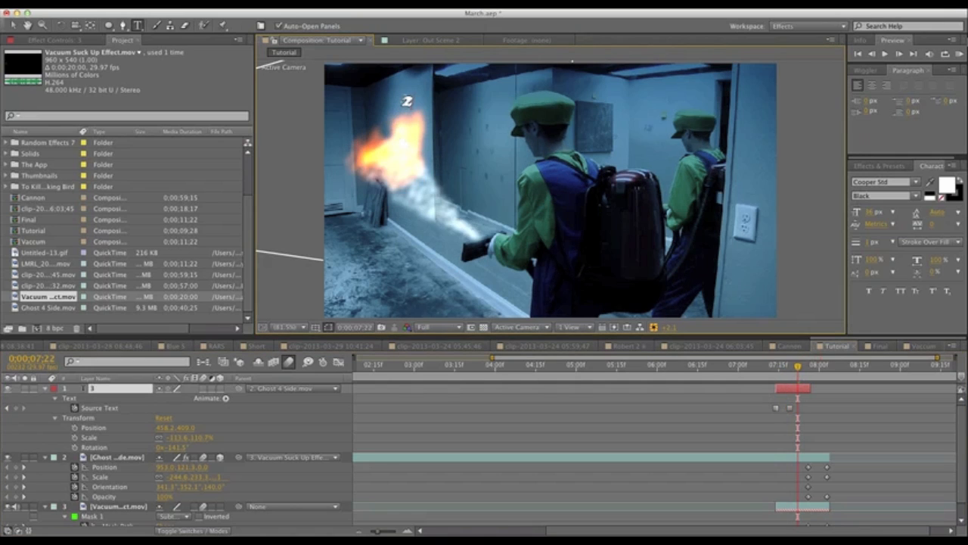
pyautogui.doubleClick(407, 101)
pyautogui.write('1')
# - Change the text above the ghost to "0" at 0;00;07;26, then deselect the layer
pyautogui.moveTo(801, 371); pyautogui.dragTo(808, 373)
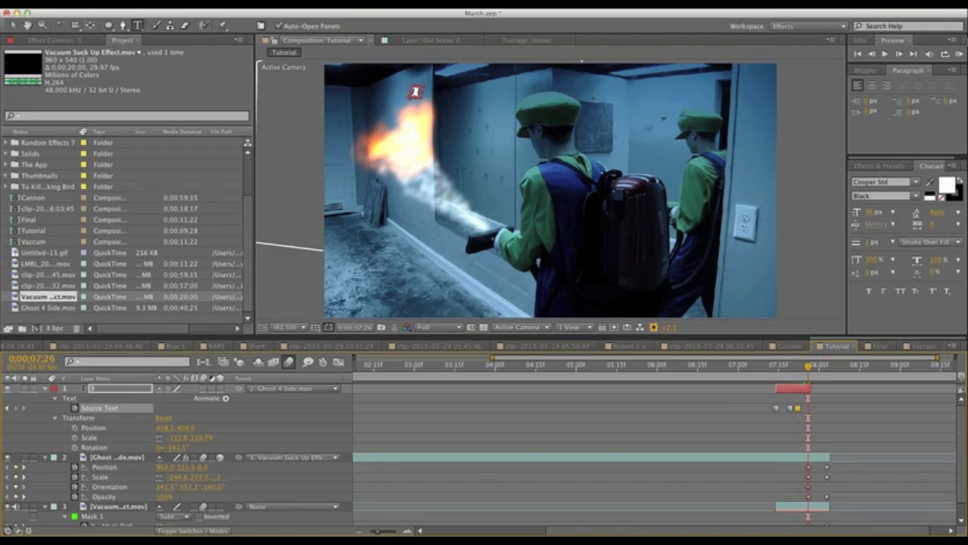
pyautogui.doubleClick(414, 92)
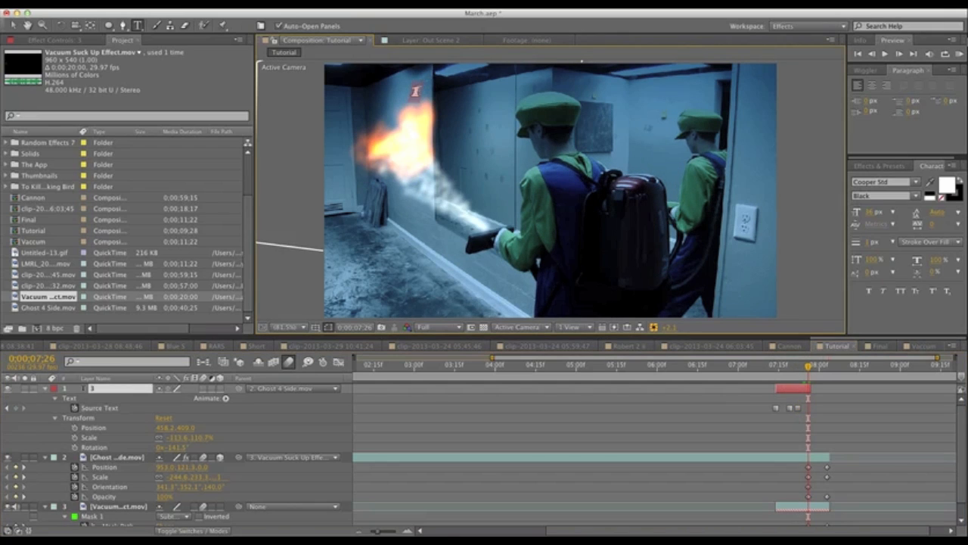
pyautogui.write('0')
pyautogui.click(634, 397)
pyautogui.press('v')
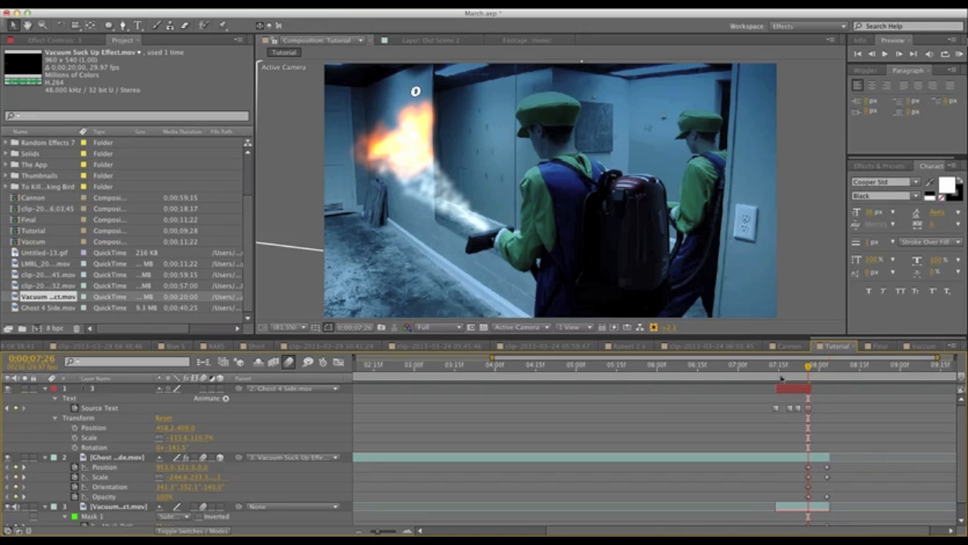
# - Play back the end of the suction animation and examine the frames around 0;00;08;03
pyautogui.click(815, 369)
pyautogui.press('space')
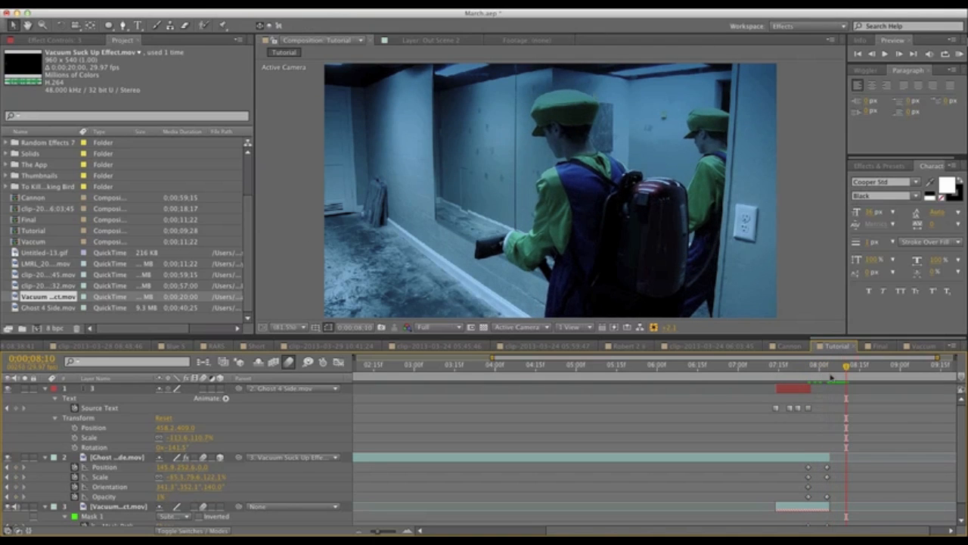
pyautogui.scroll(-1, 810, 522)
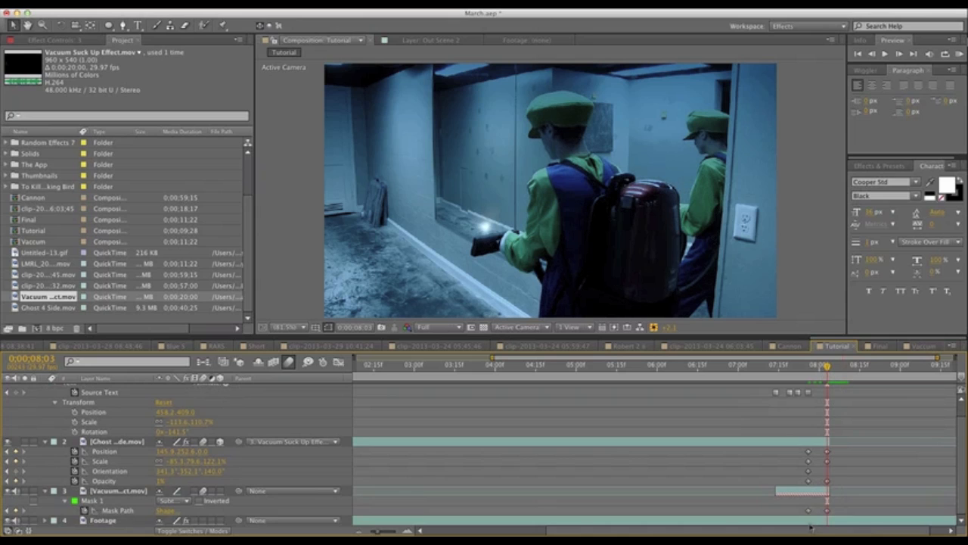
# - Duplicate the Footage layer and rename the copy "Dark Footage"
pyautogui.click(809, 523)
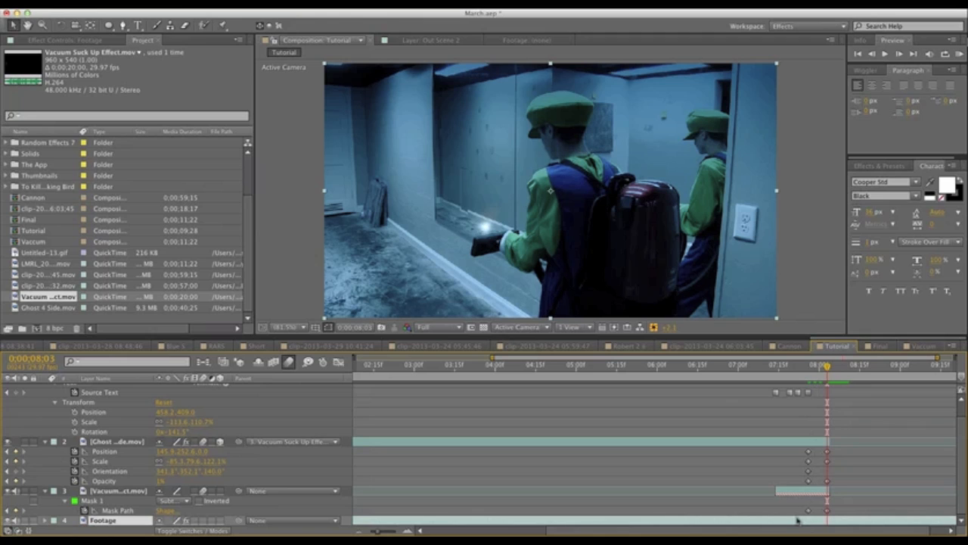
pyautogui.press('super+d')
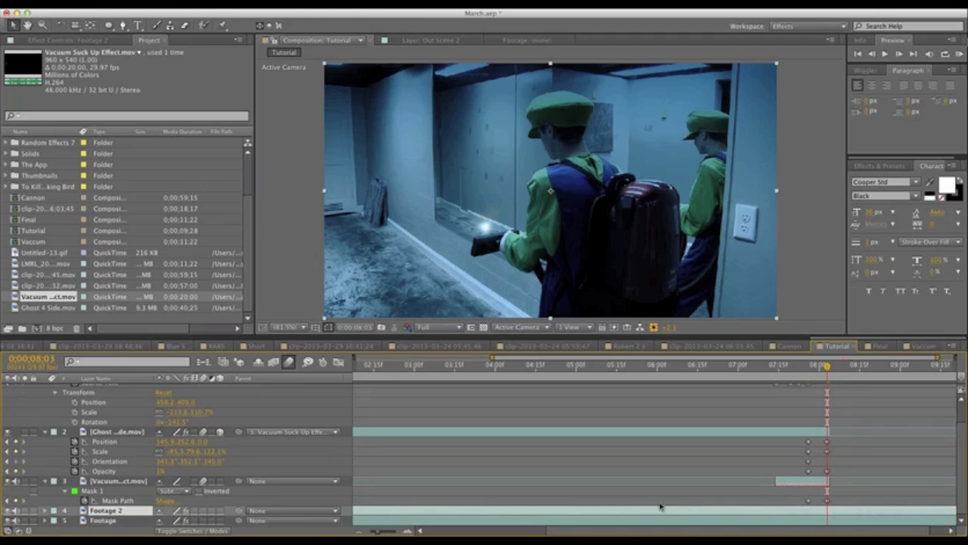
pyautogui.press('Return')
pyautogui.press('BackSpace')
pyautogui.press('BackSpace')
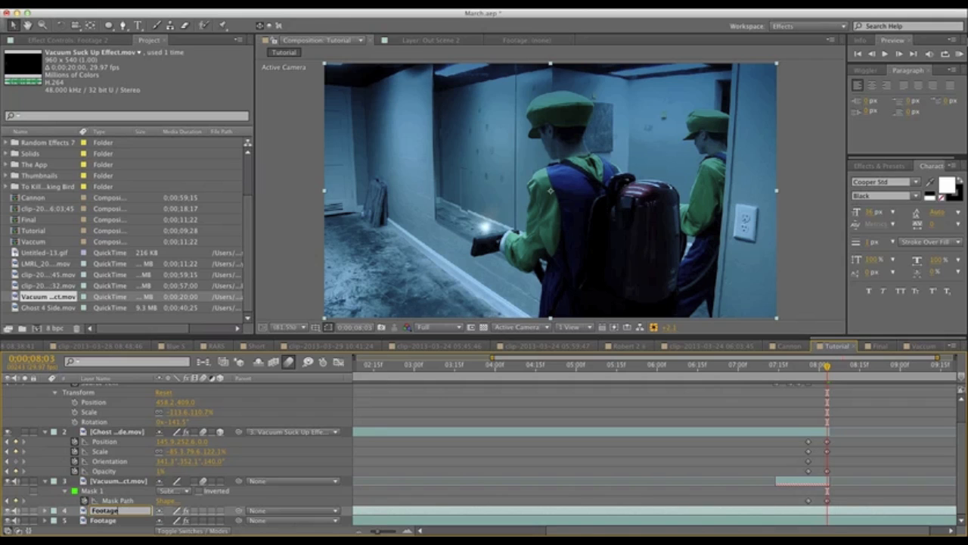
pyautogui.write('Dark')
# - Rename the original footage layer at the end of the layer stack "Light Footage"
pyautogui.click(132, 522)
pyautogui.press('Return')
pyautogui.write('ght')
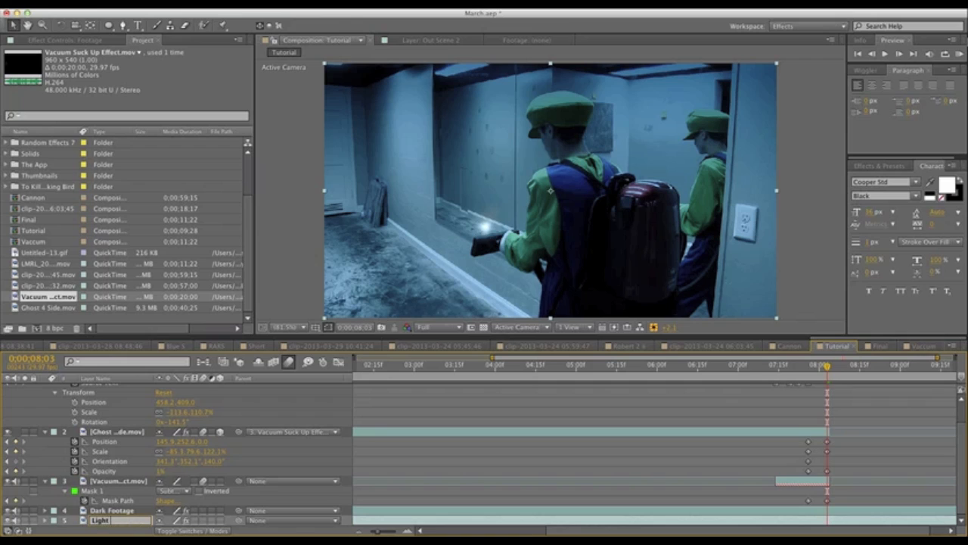
pyautogui.write(' Foootage')
pyautogui.press('Left')
pyautogui.press('Left')
pyautogui.press('Left')
pyautogui.press('Left')
pyautogui.press('BackSpace')
pyautogui.press('Return')
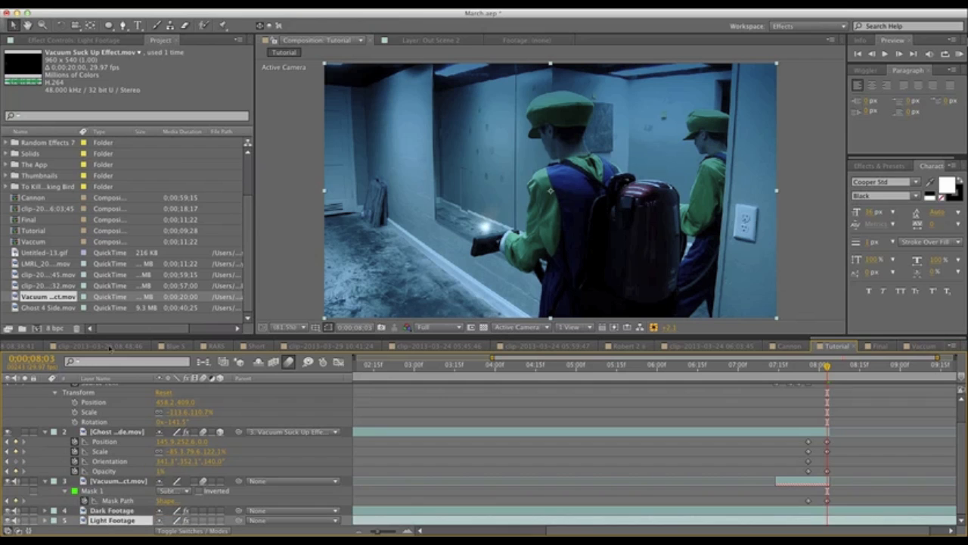
# - Delete all effects from the Light Footage layer
pyautogui.click(76, 40)
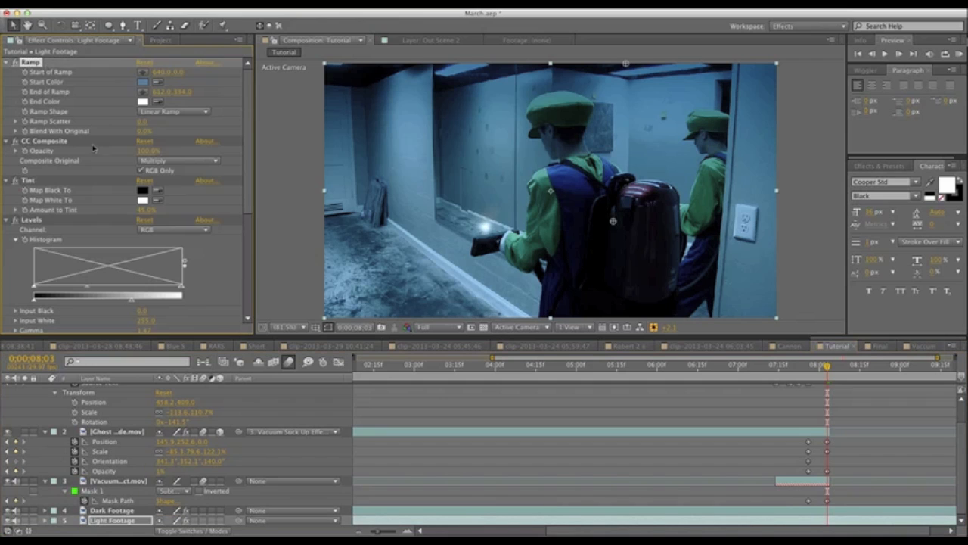
pyautogui.scroll(-5, 64, 219)
pyautogui.click(47, 196)
pyautogui.press('Delete')
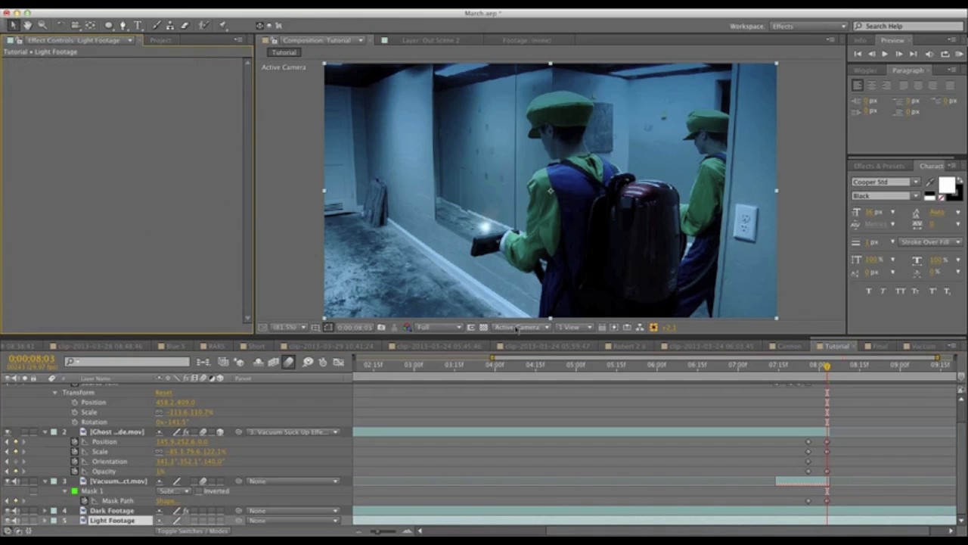
# - Set a 0% Opacity keyframe on Light Footage at 0;00;08;03 and trim the layer's start to that frame
pyautogui.press('t')
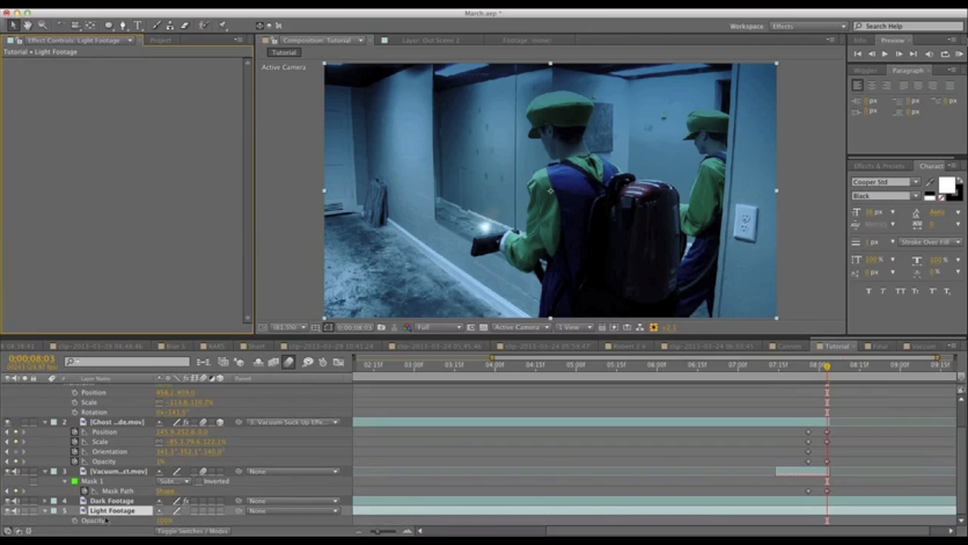
pyautogui.click(75, 520)
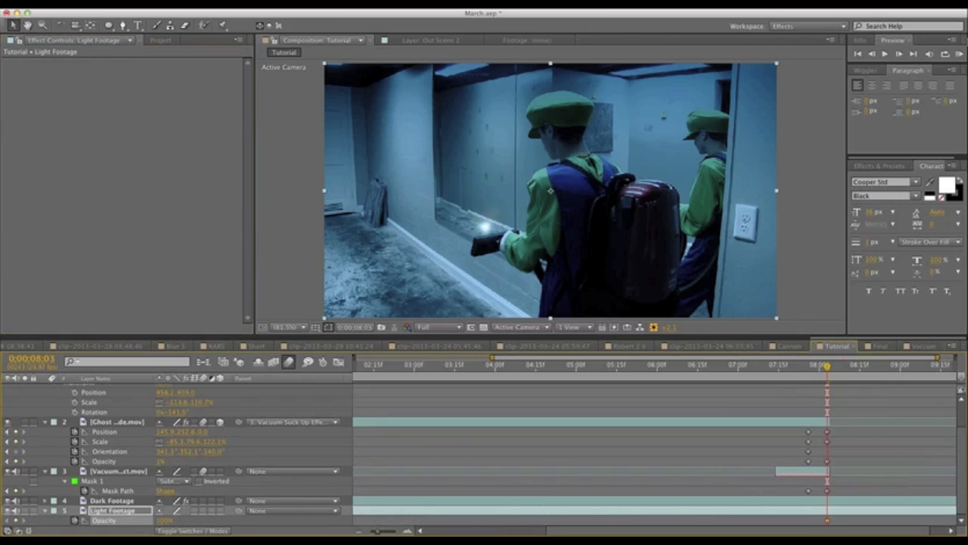
pyautogui.moveTo(164, 521); pyautogui.dragTo(38, 526)
pyautogui.hotkey('alt', '[')
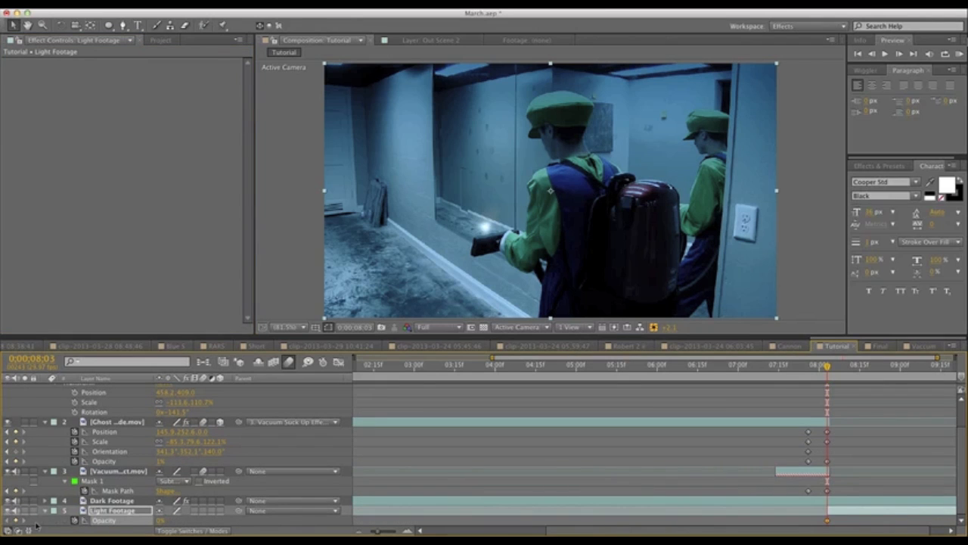
# - Set a 100% Opacity keyframe on Dark Footage at 0;00;08;03
pyautogui.click(102, 501)
pyautogui.press('t')
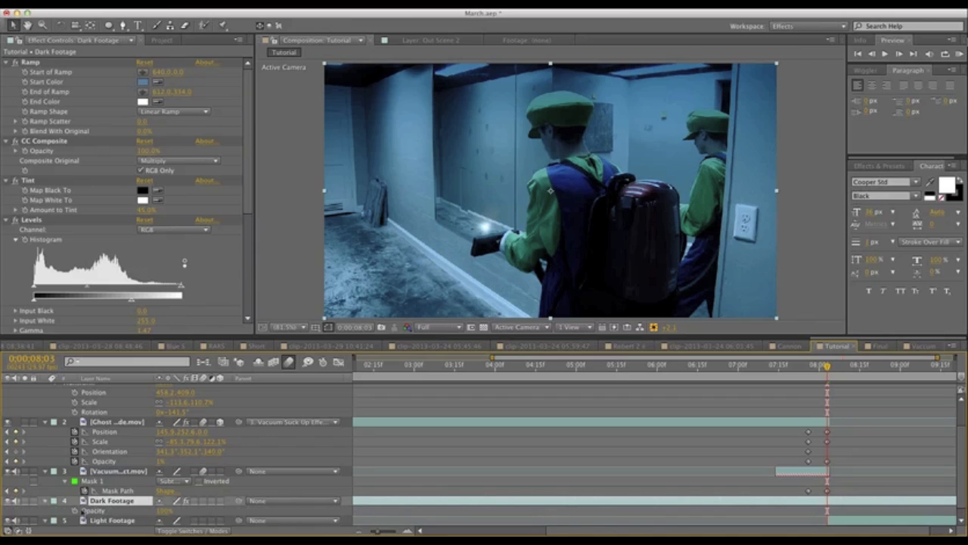
pyautogui.click(75, 511)
pyautogui.scroll(-1, 666, 431)
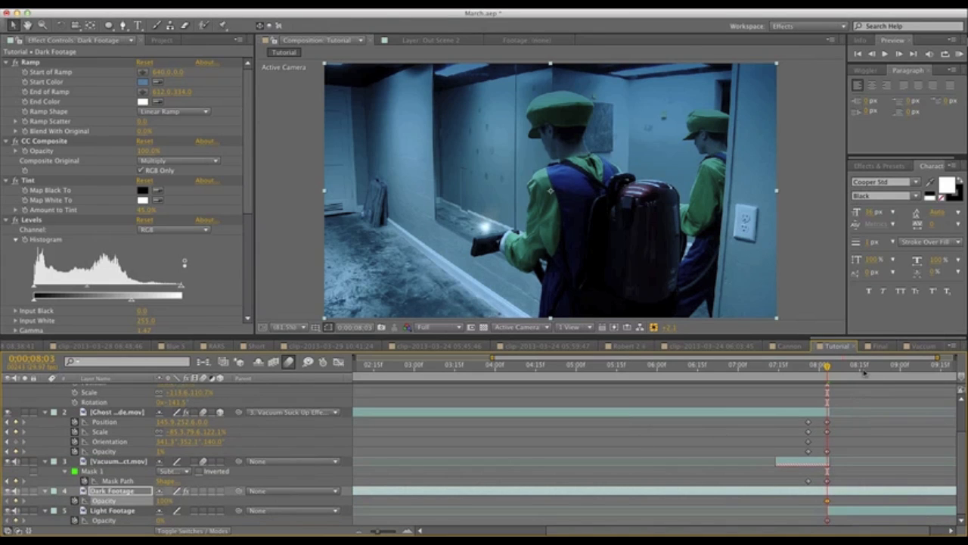
# - At 0;00;08;14, set the Opacity of Dark Footage to 0% and of Light Footage to 100%
pyautogui.moveTo(867, 372); pyautogui.dragTo(857, 372)
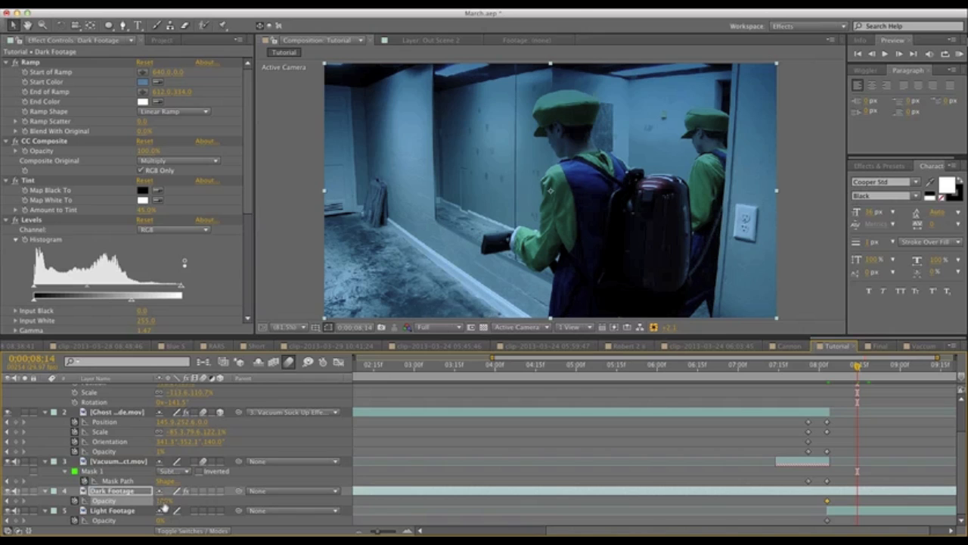
pyautogui.moveTo(164, 506); pyautogui.dragTo(172, 505)
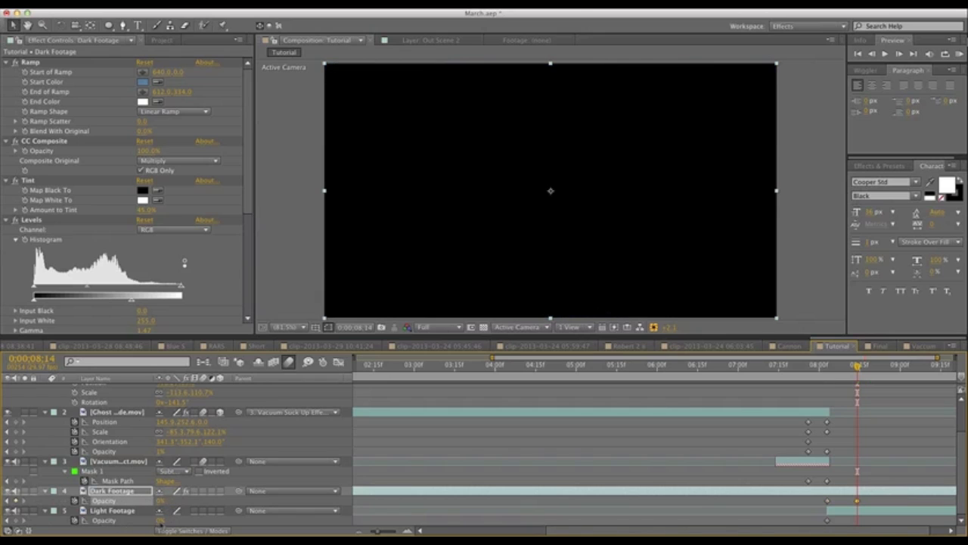
pyautogui.click(111, 510)
pyautogui.moveTo(160, 522); pyautogui.dragTo(236, 520)
# - Preview the dark-to-light crossfade and the countdown and suction from about 0;00;07;15, and examine the frame at 0;00;08;02
pyautogui.click(826, 366)
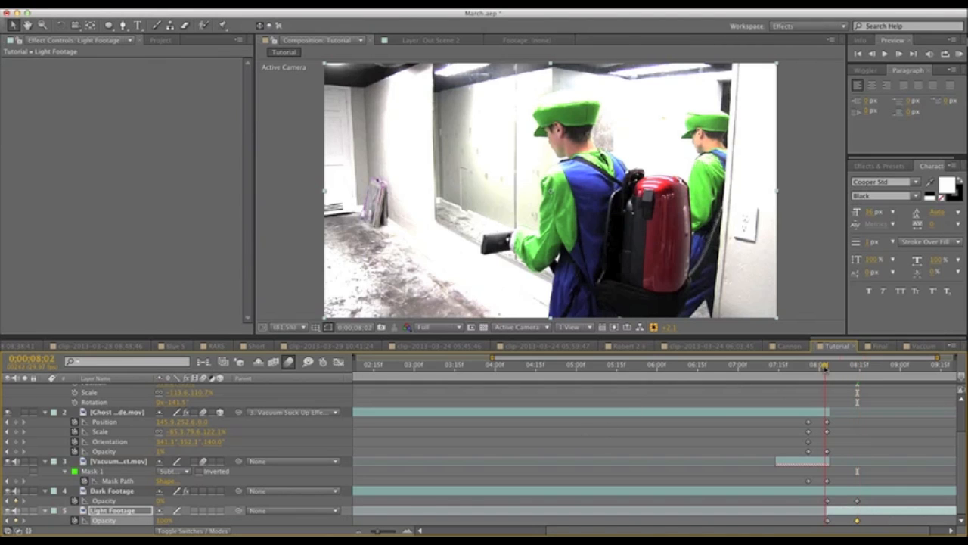
pyautogui.press('space')
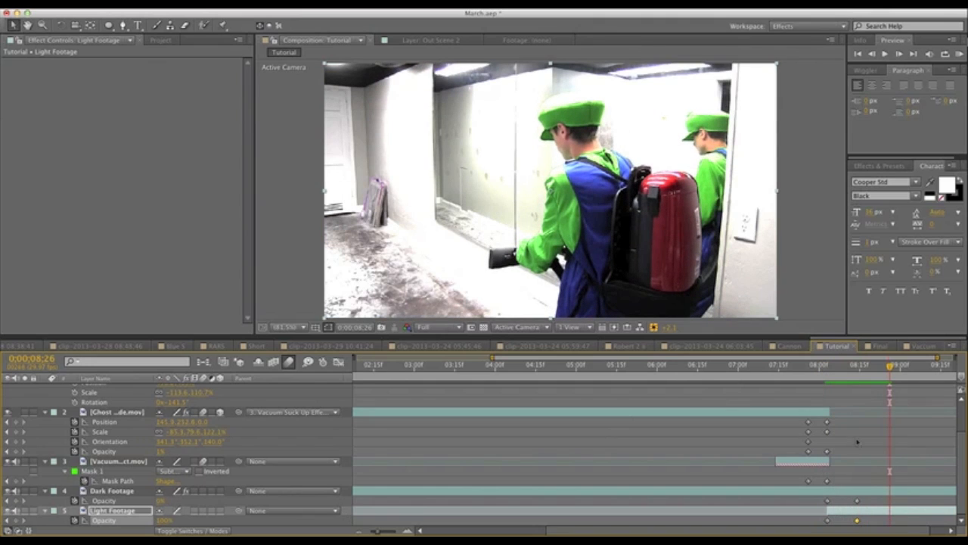
pyautogui.moveTo(377, 531); pyautogui.dragTo(371, 531)
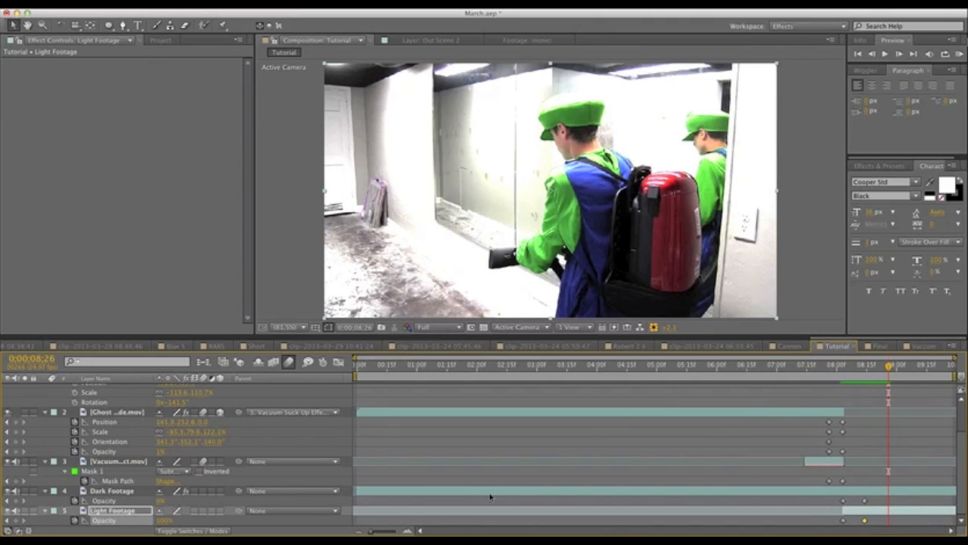
pyautogui.click(808, 366)
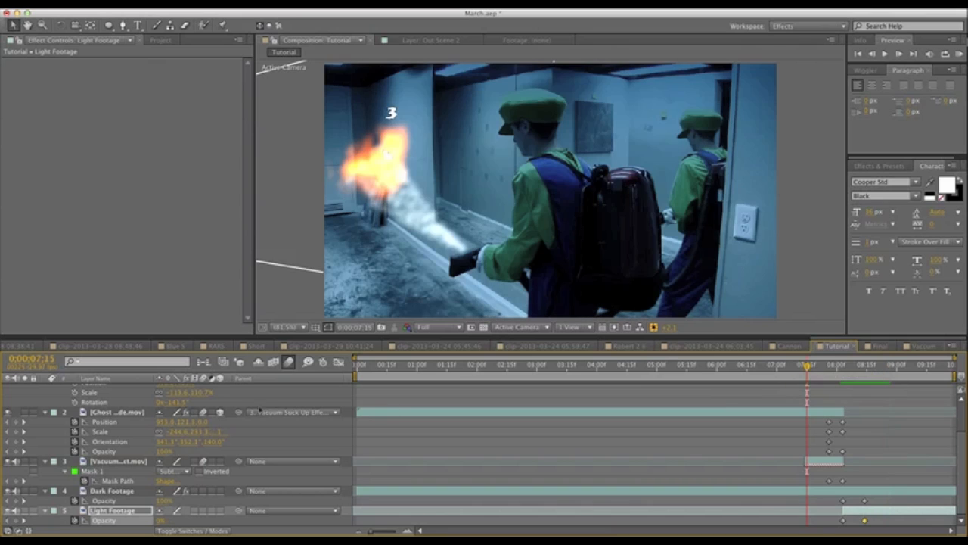
pyautogui.scroll(3, 271, 409)
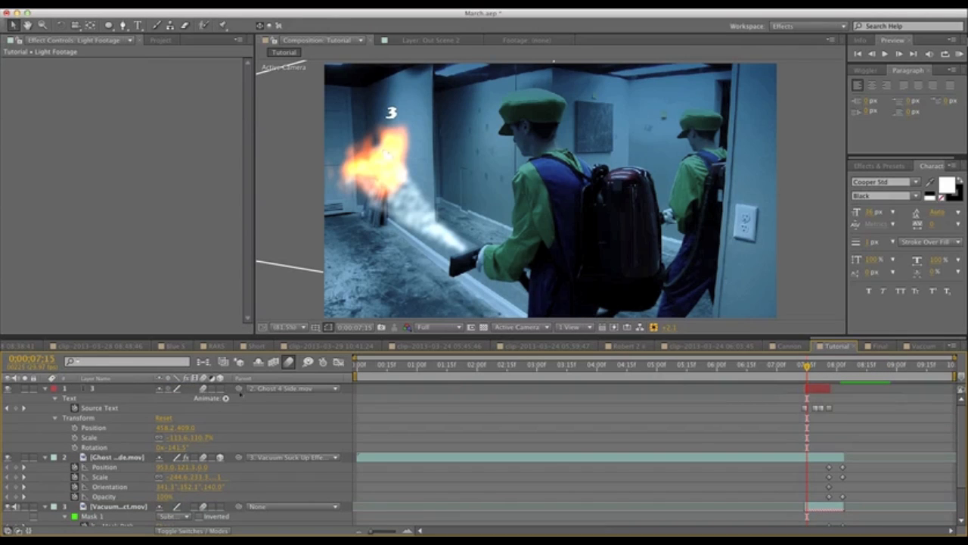
pyautogui.press('space')
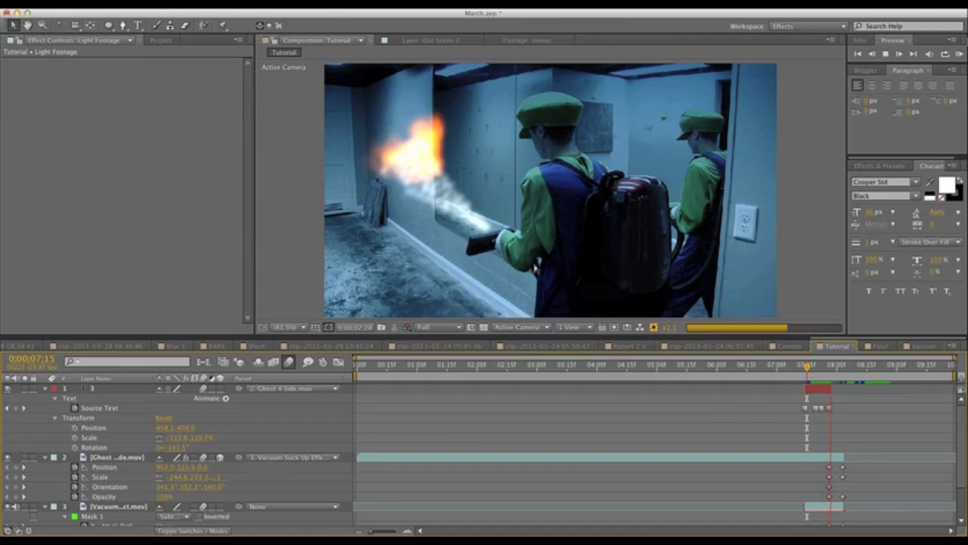
pyautogui.press('space')
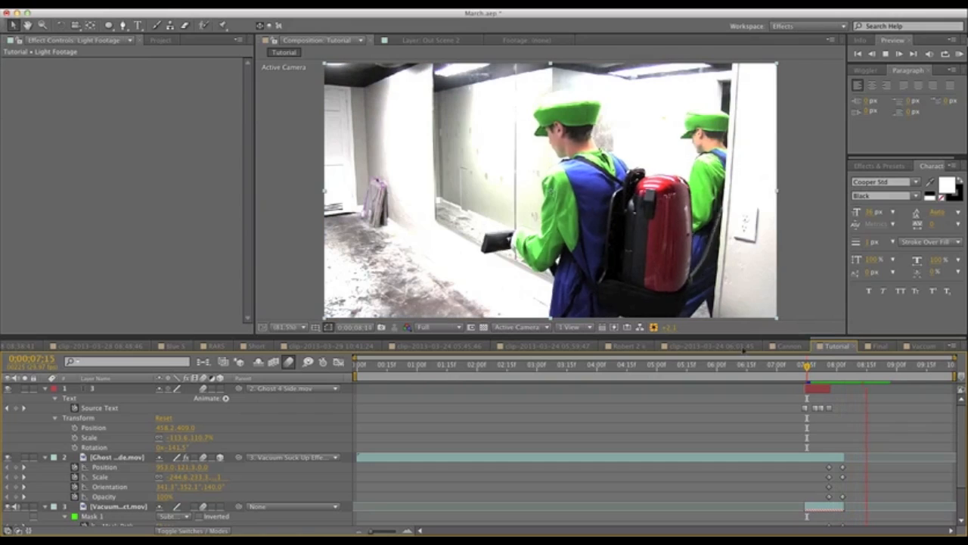
pyautogui.click(803, 376)
pyautogui.press('space')
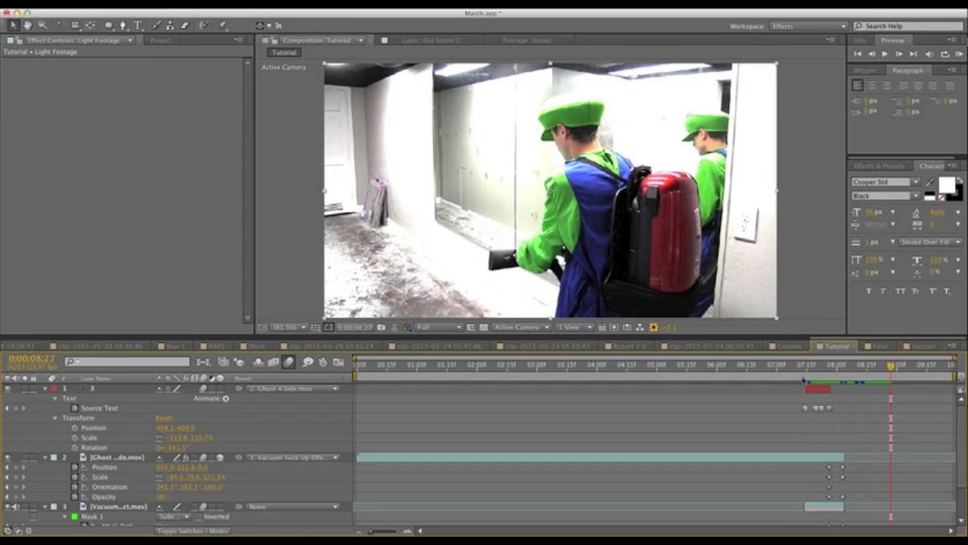
pyautogui.press('space')
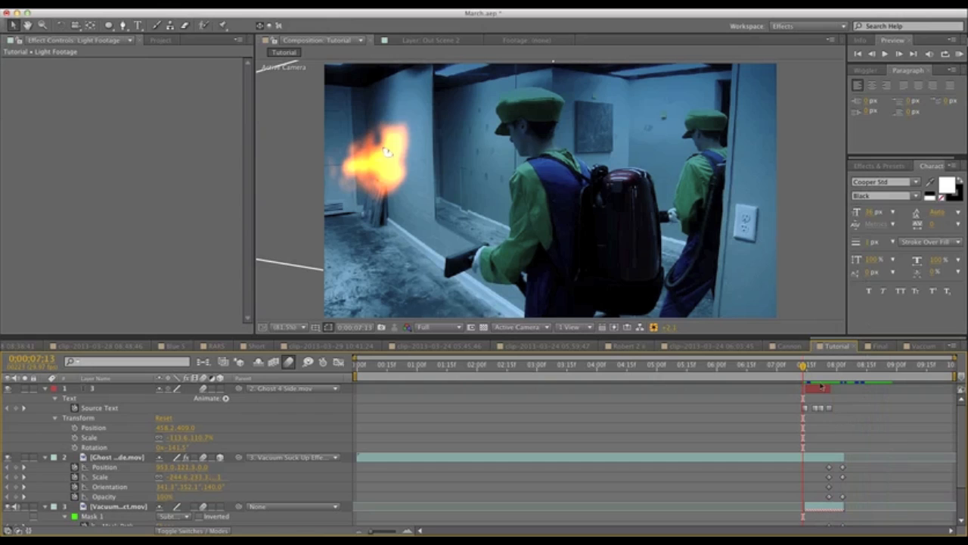
pyautogui.moveTo(821, 371); pyautogui.dragTo(840, 371)
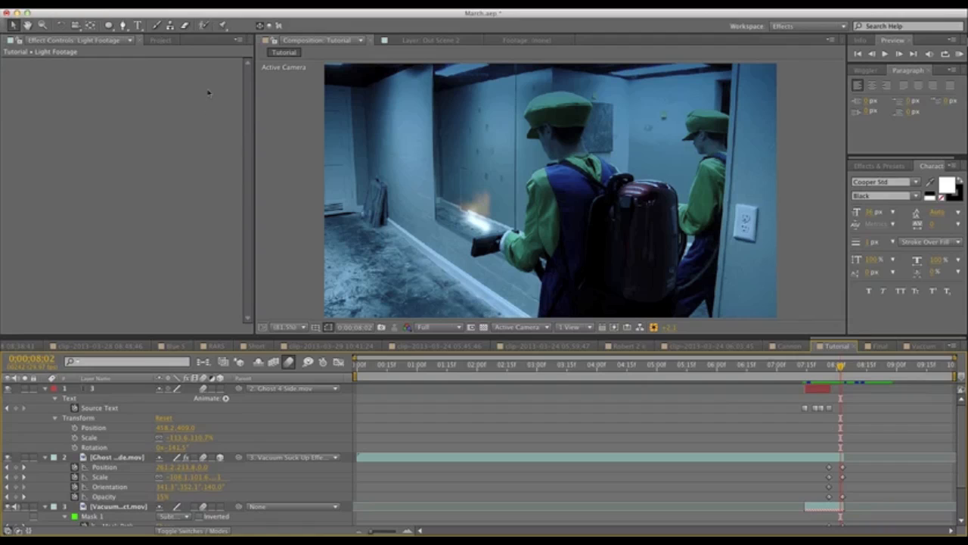
# - Show the project's items and move the current time to the start of the countdown at 0;00;07;14
pyautogui.click(160, 40)
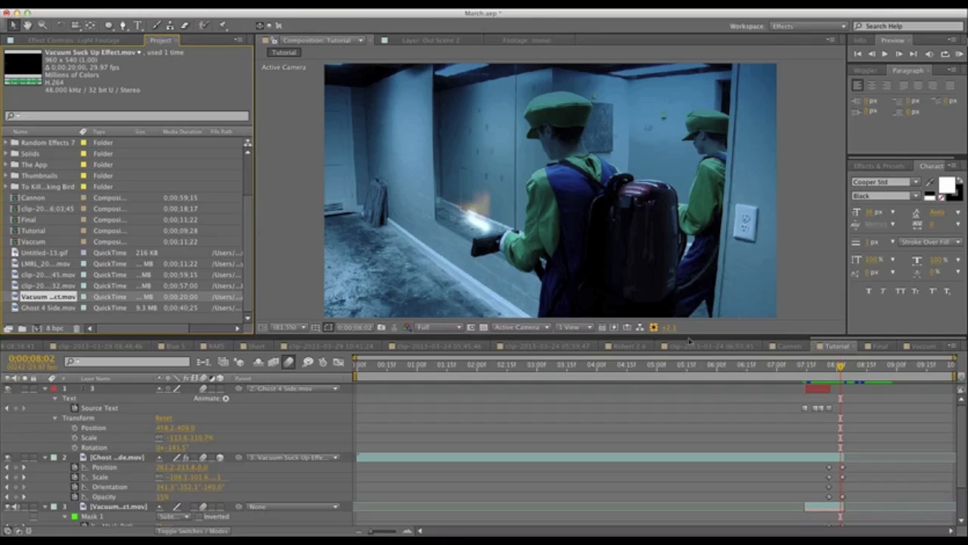
pyautogui.click(807, 370)
pyautogui.moveTo(807, 370); pyautogui.dragTo(805, 366)
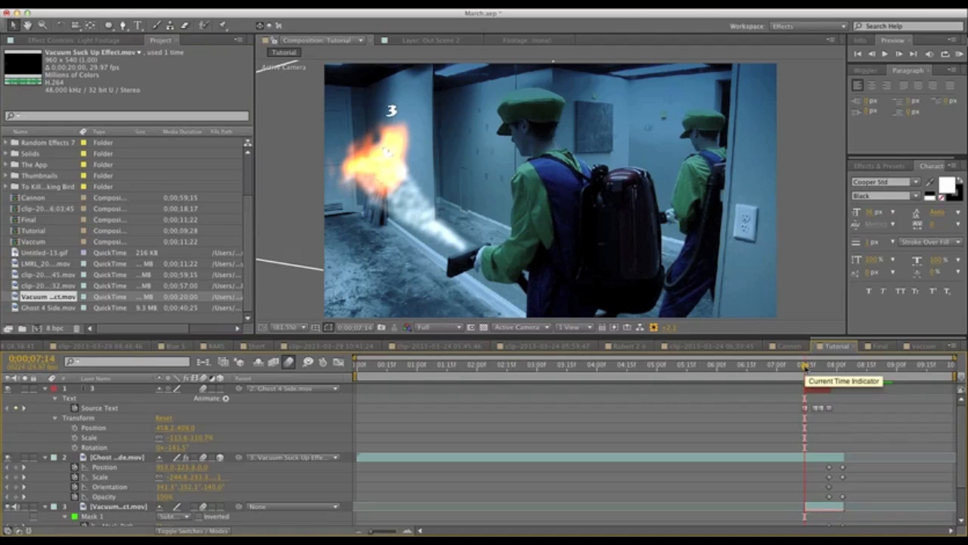